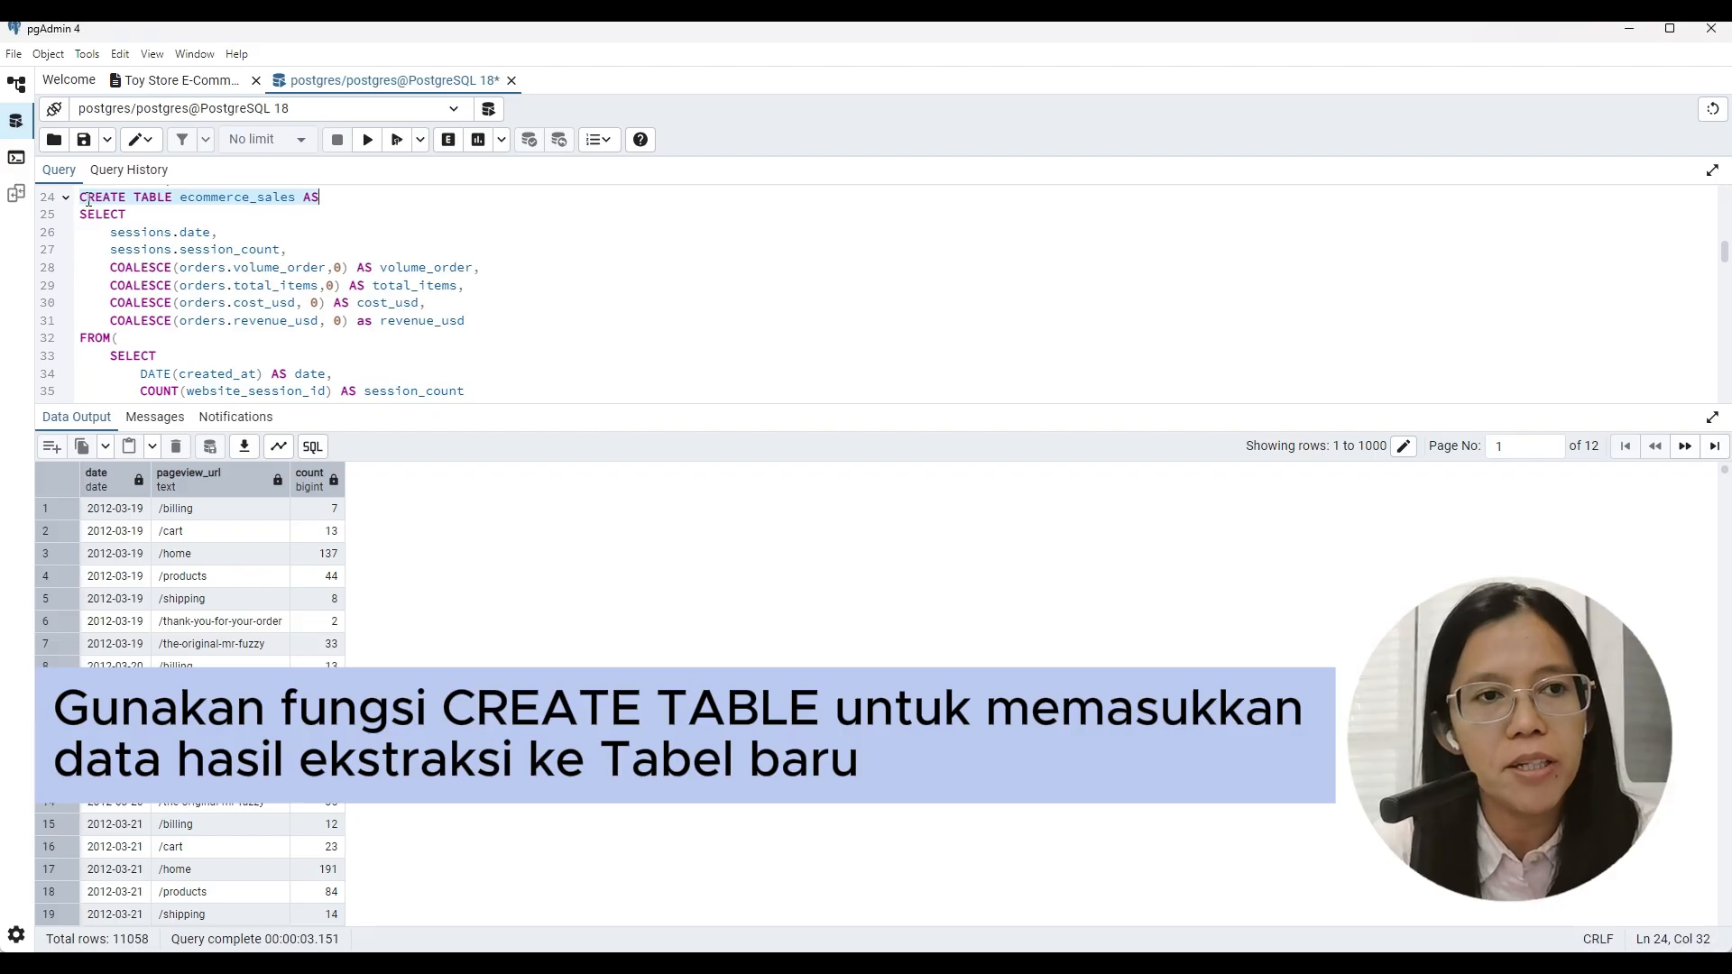
# Step: Run the CREATE TABLE ecommerce_sales AS query to store the joined daily sessions and orders data in a new table
pyautogui.click(88, 198)
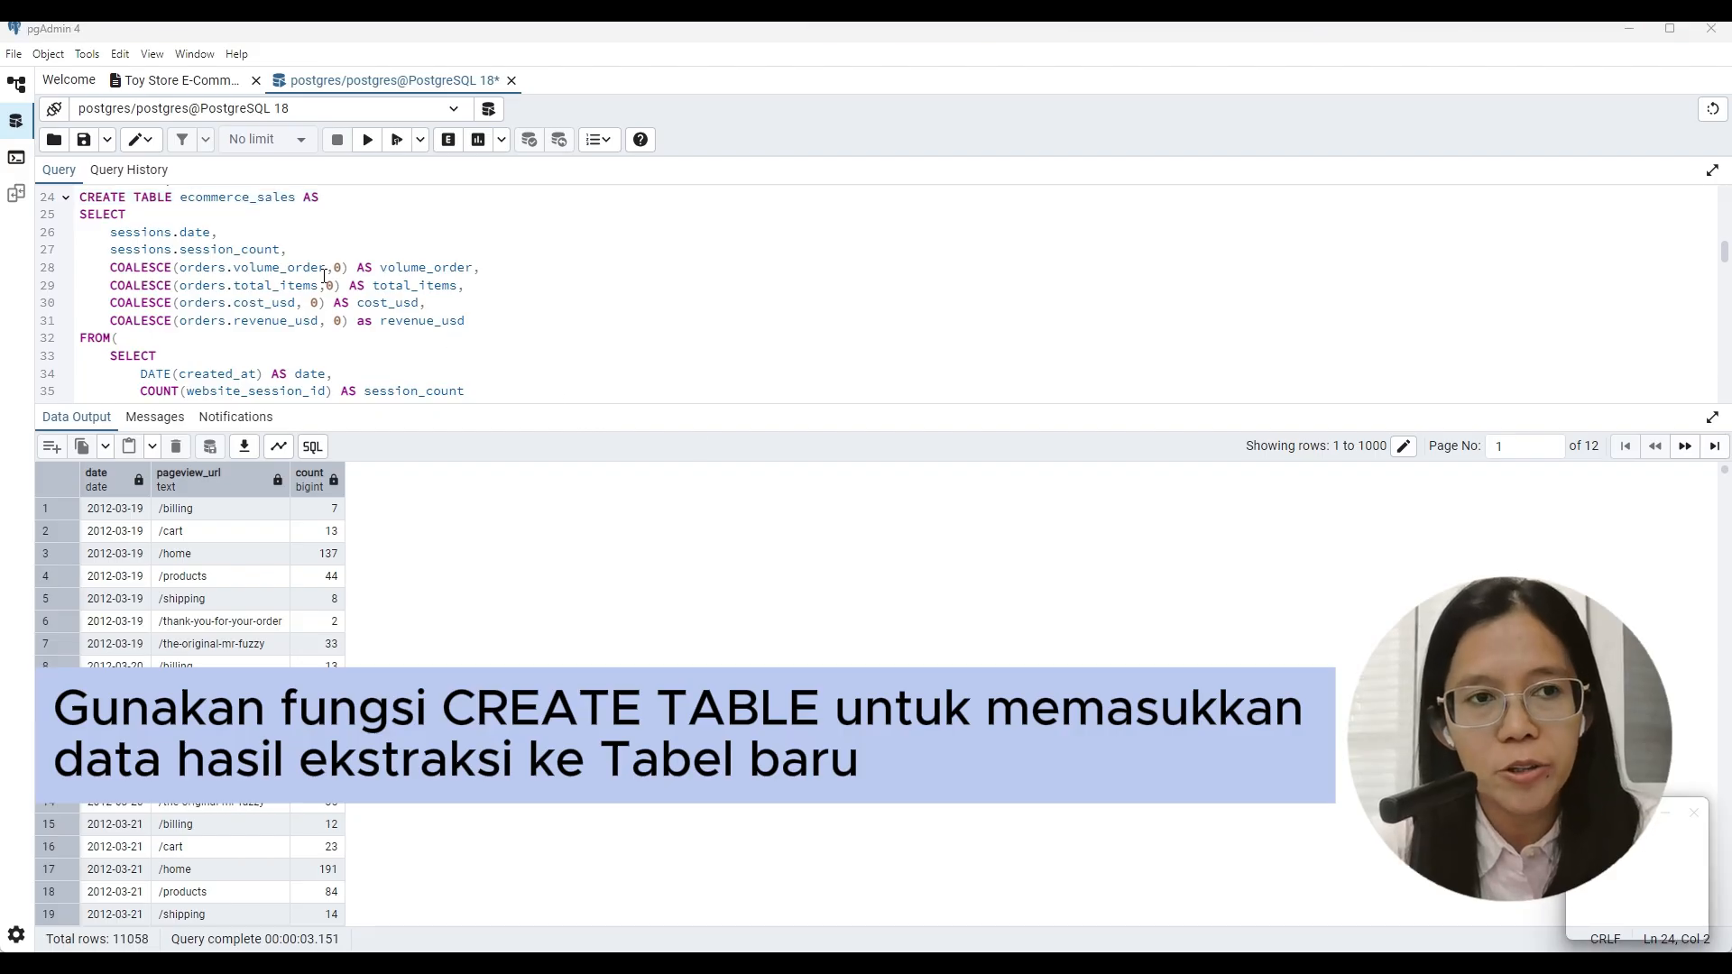
pyautogui.click(186, 205)
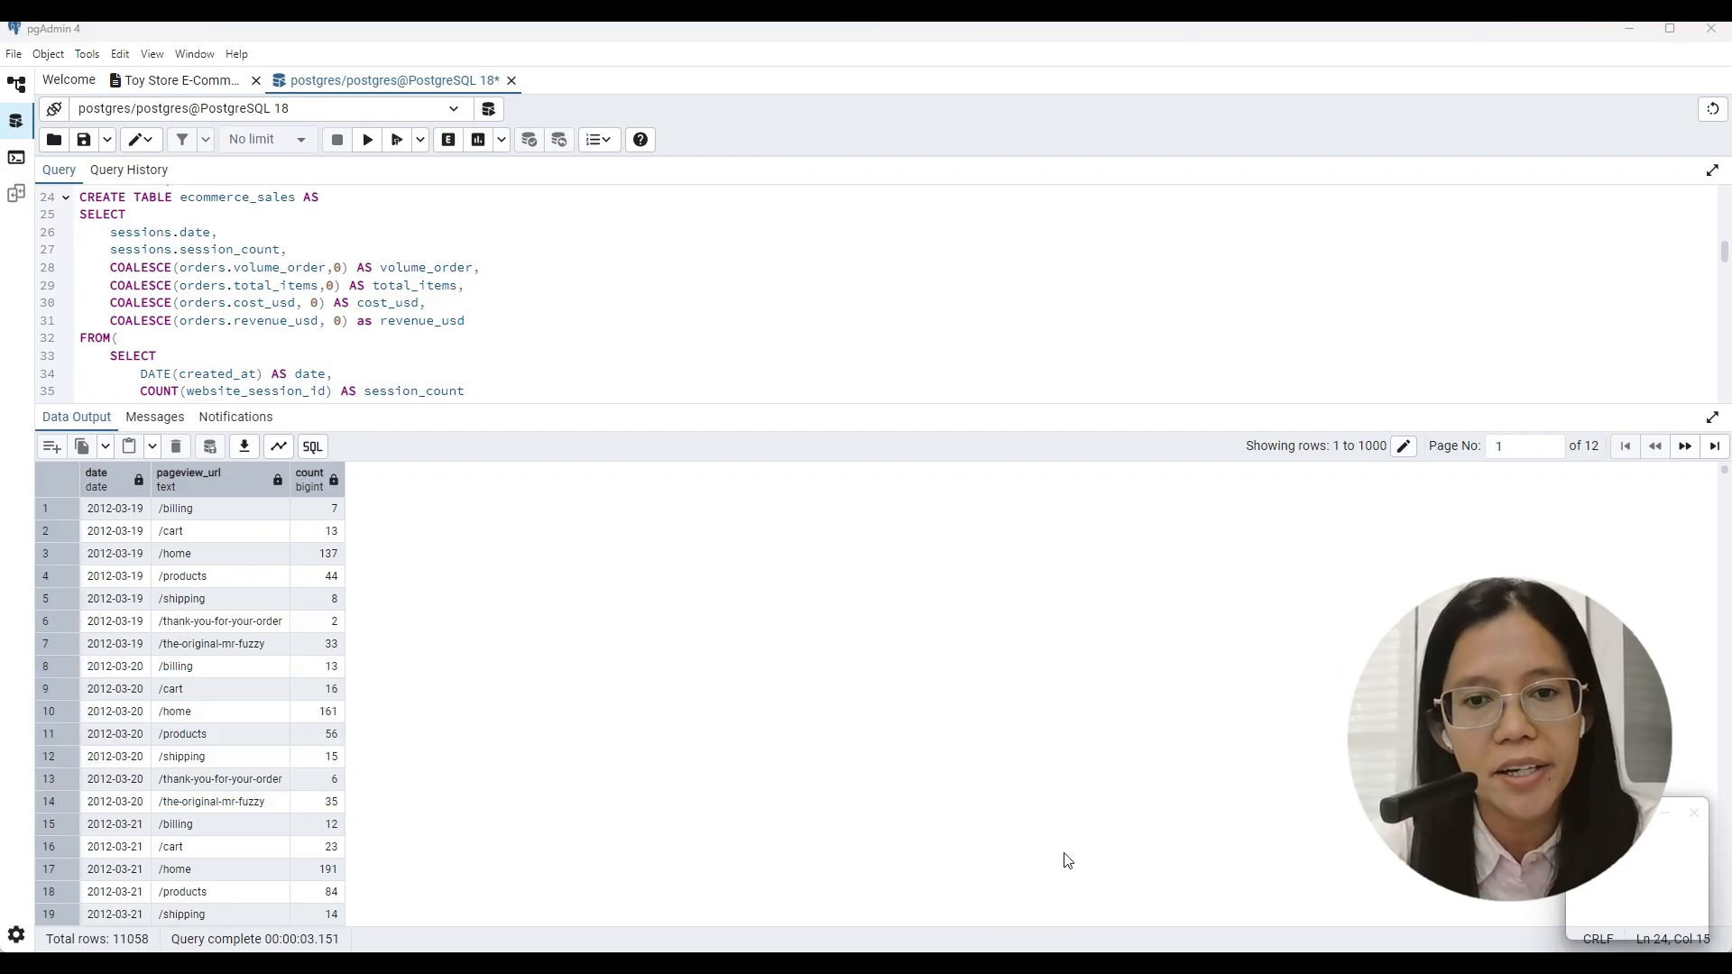
pyautogui.hotkey('ctrl', 'a')
pyautogui.press('F5')
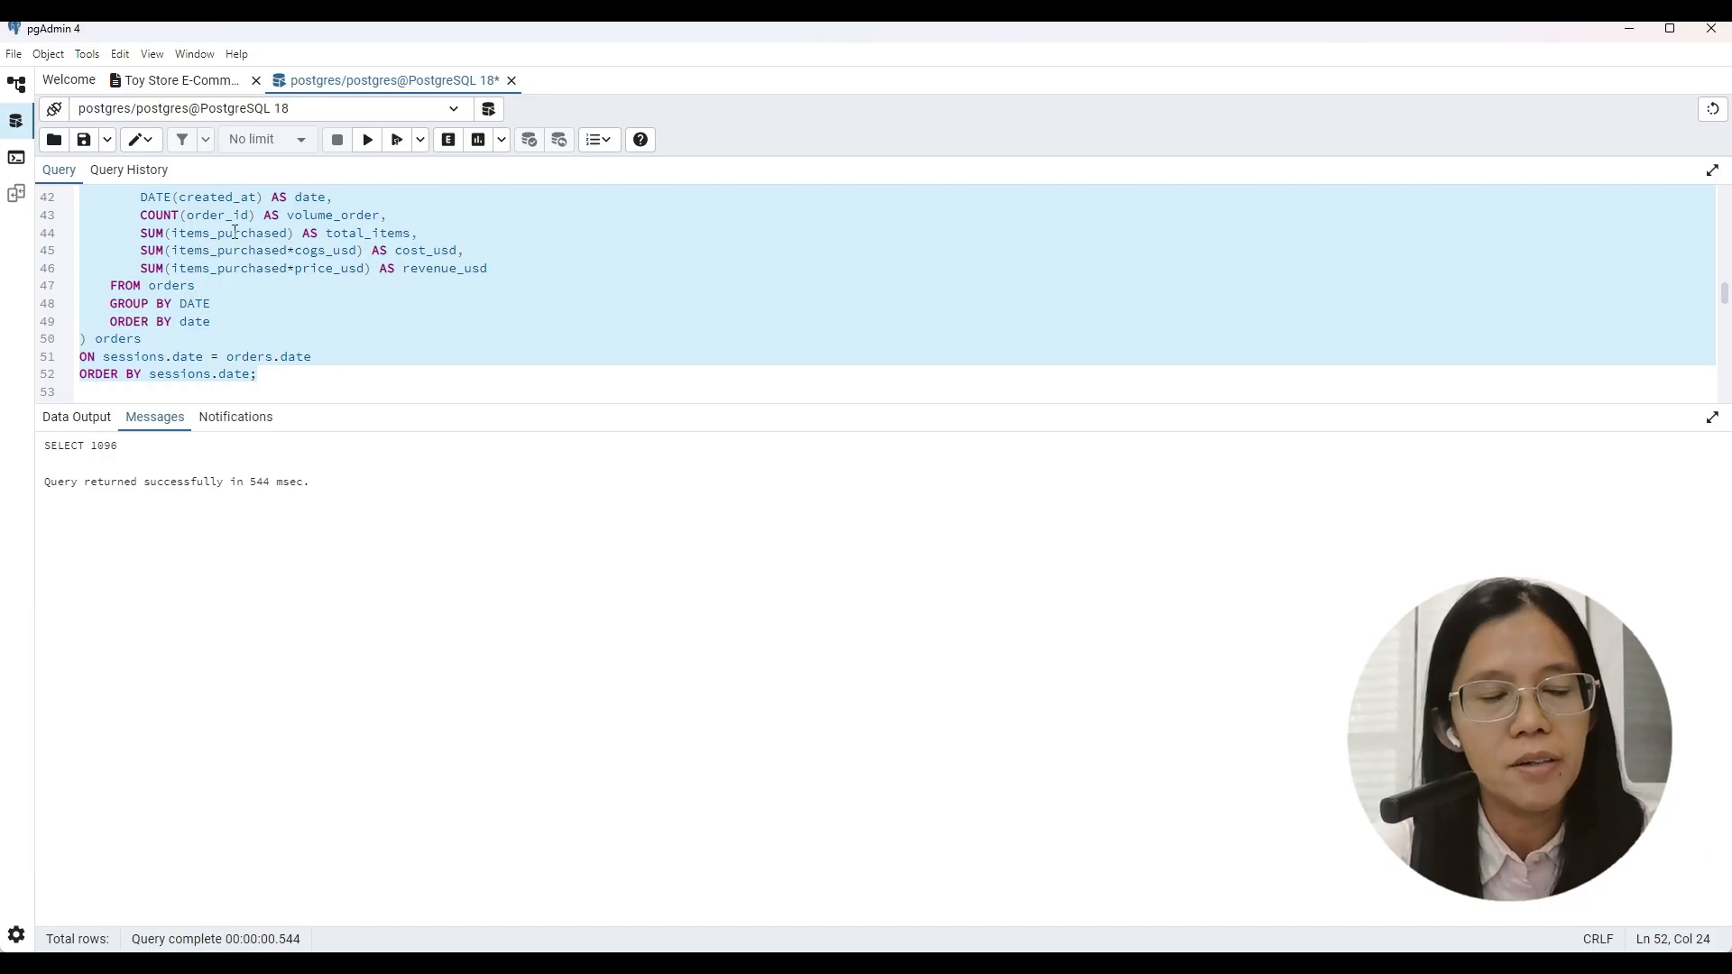
# Step: Refresh the public schema's table list and run SELECT* FROM ecommerce_sales to view the new table's contents
pyautogui.click(17, 90)
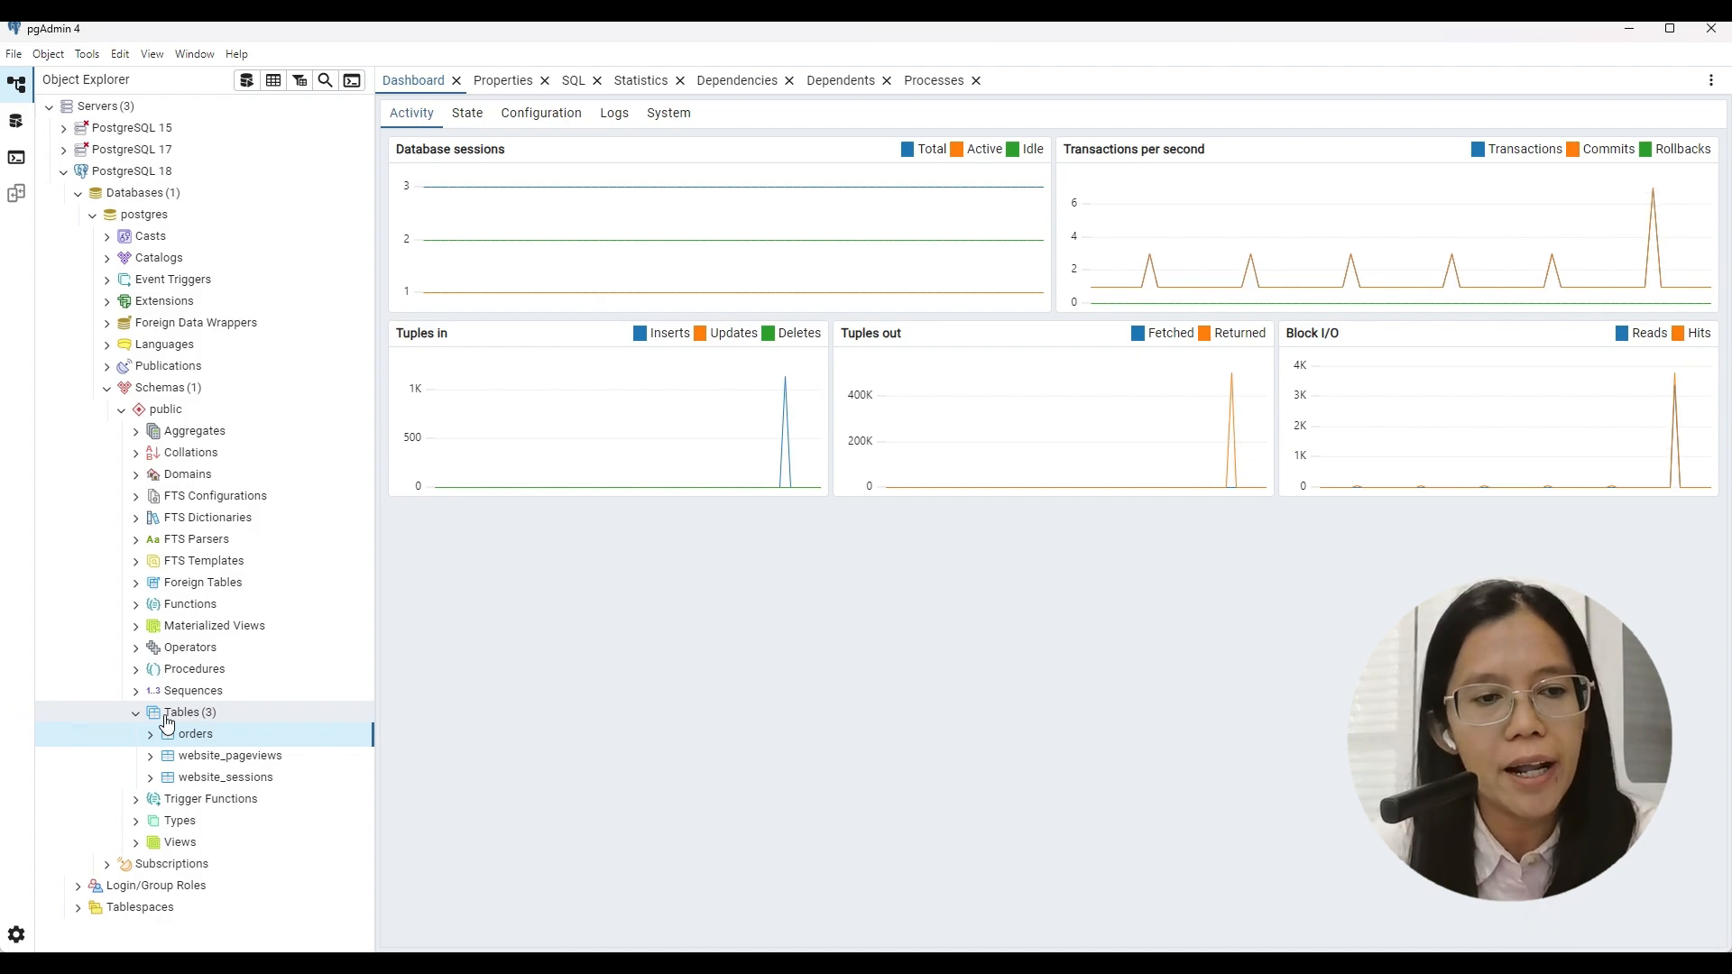
pyautogui.rightClick(165, 717)
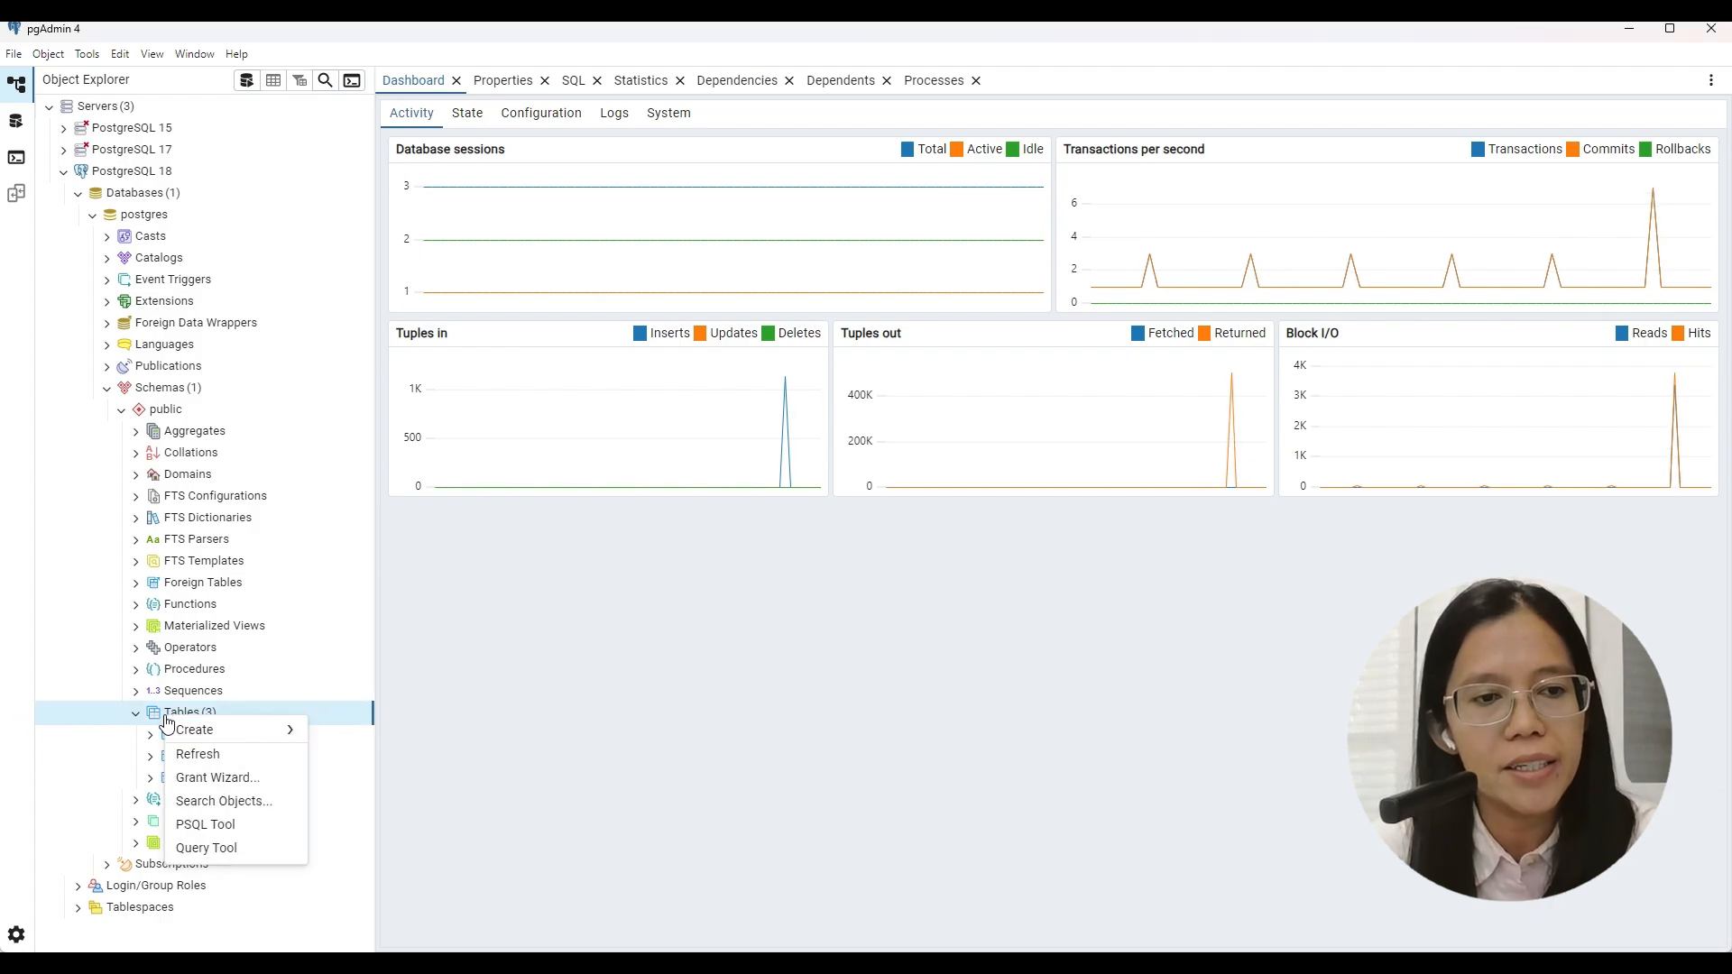
pyautogui.click(213, 754)
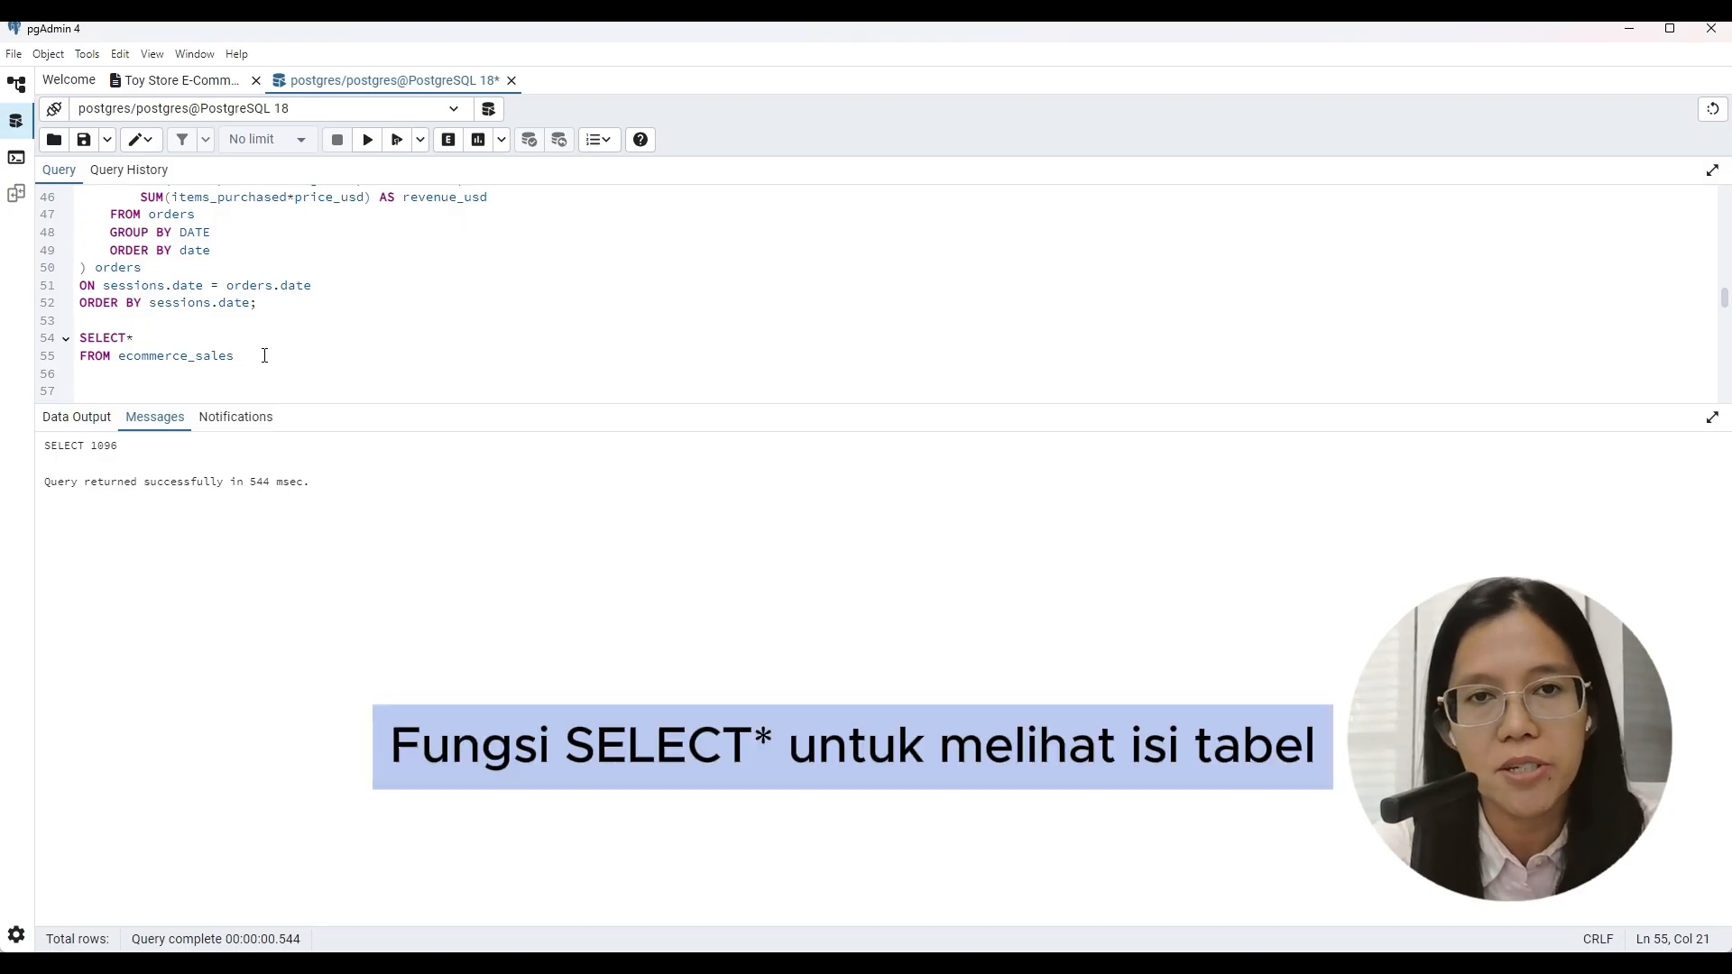
pyautogui.hotkey('alt', 'F5')
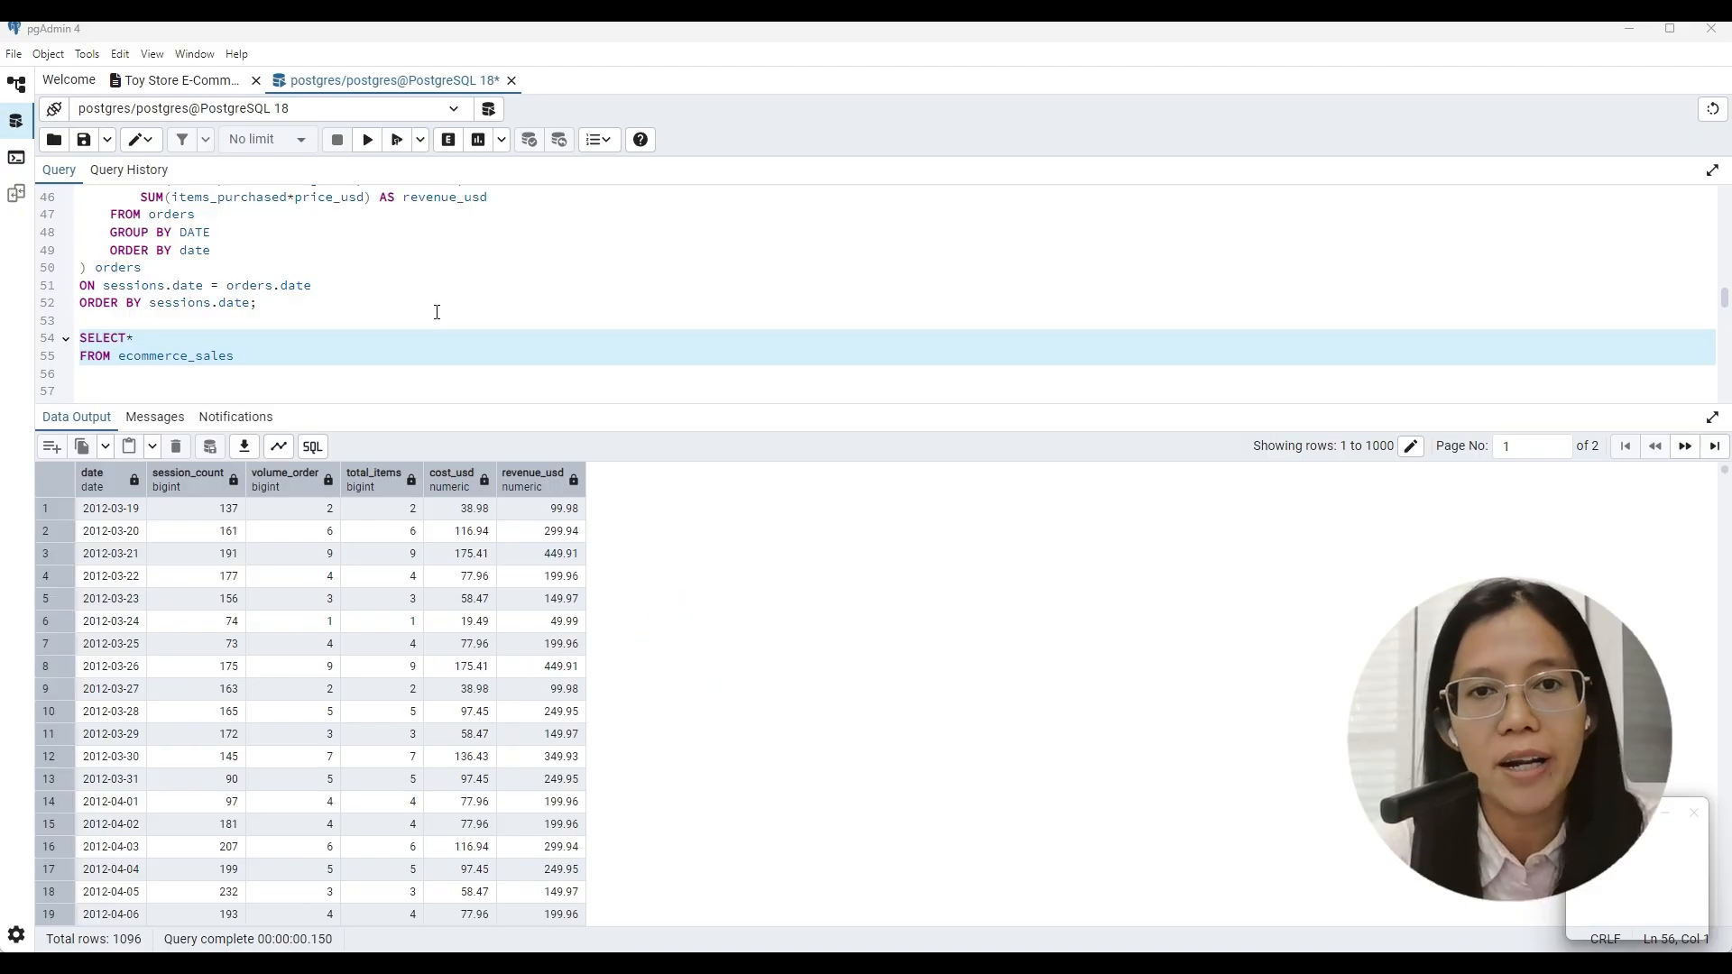
# Step: Run the complete CREATE TABLE marketing_campaign AS query, through its ORDER BY orders.website_session_id line
pyautogui.press('Down')
pyautogui.press('Down')
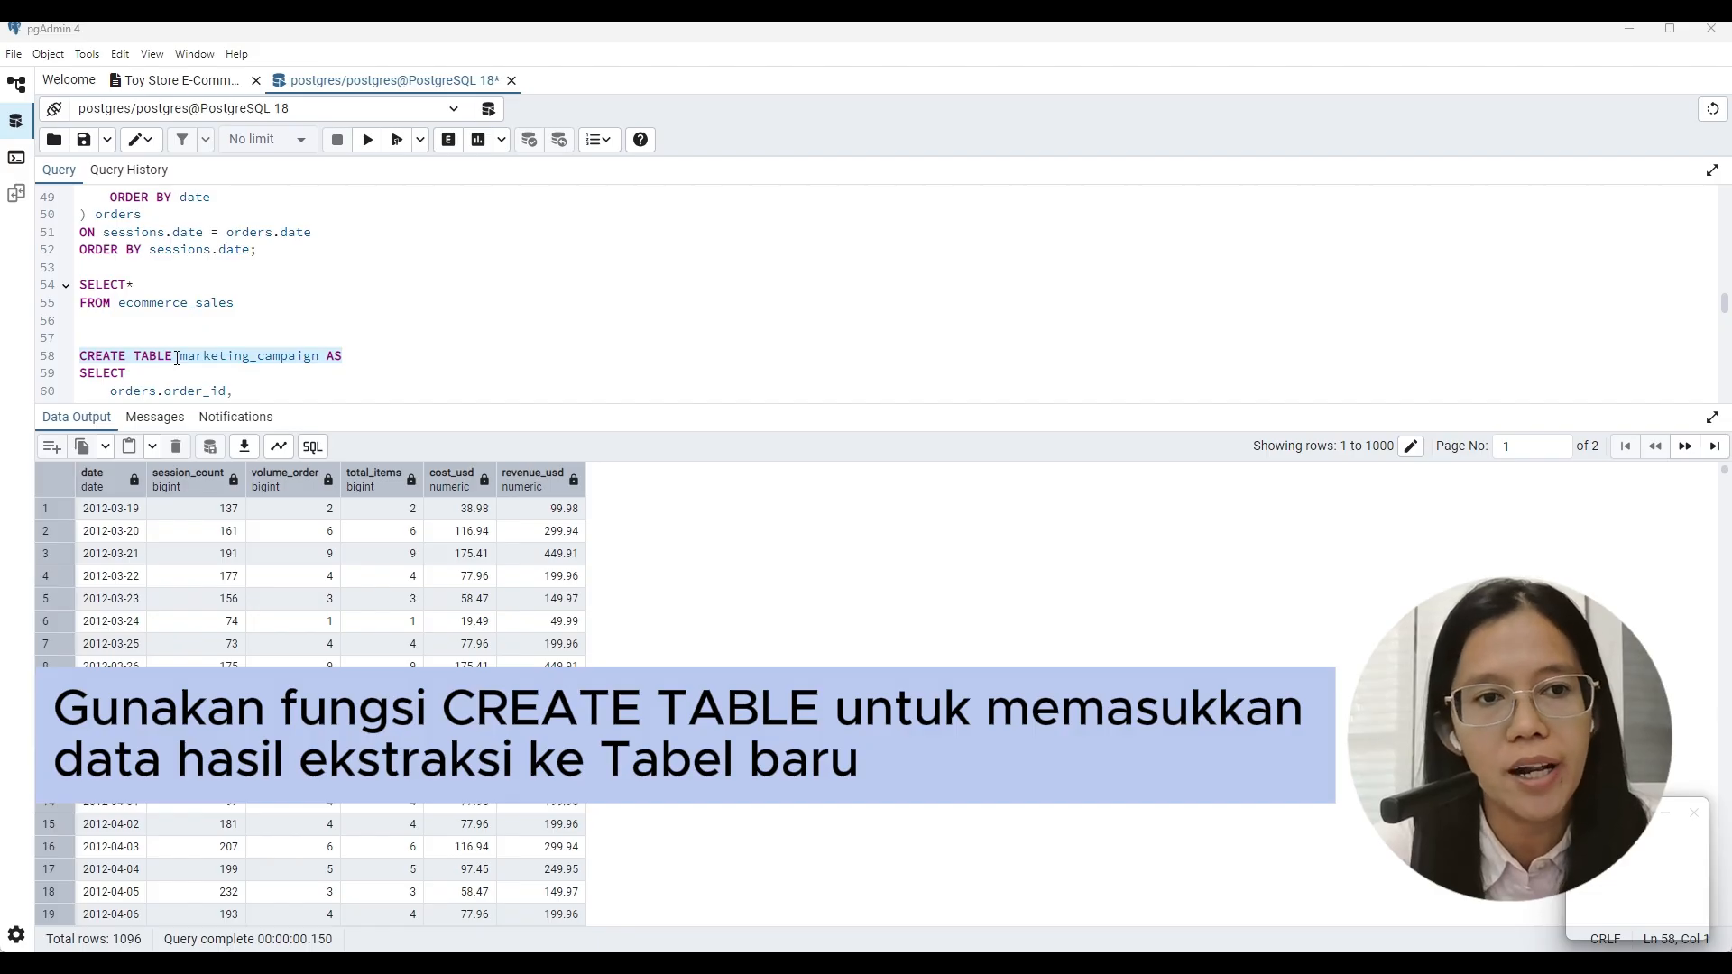
pyautogui.moveTo(83, 355)
pyautogui.mouseDown()
pyautogui.moveTo(86, 397)
pyautogui.moveTo(86, 358)
pyautogui.mouseUp()
pyautogui.hotkey('shift', 'Down')
pyautogui.hotkey('shift', 'Down')
pyautogui.hotkey('shift', 'Down')
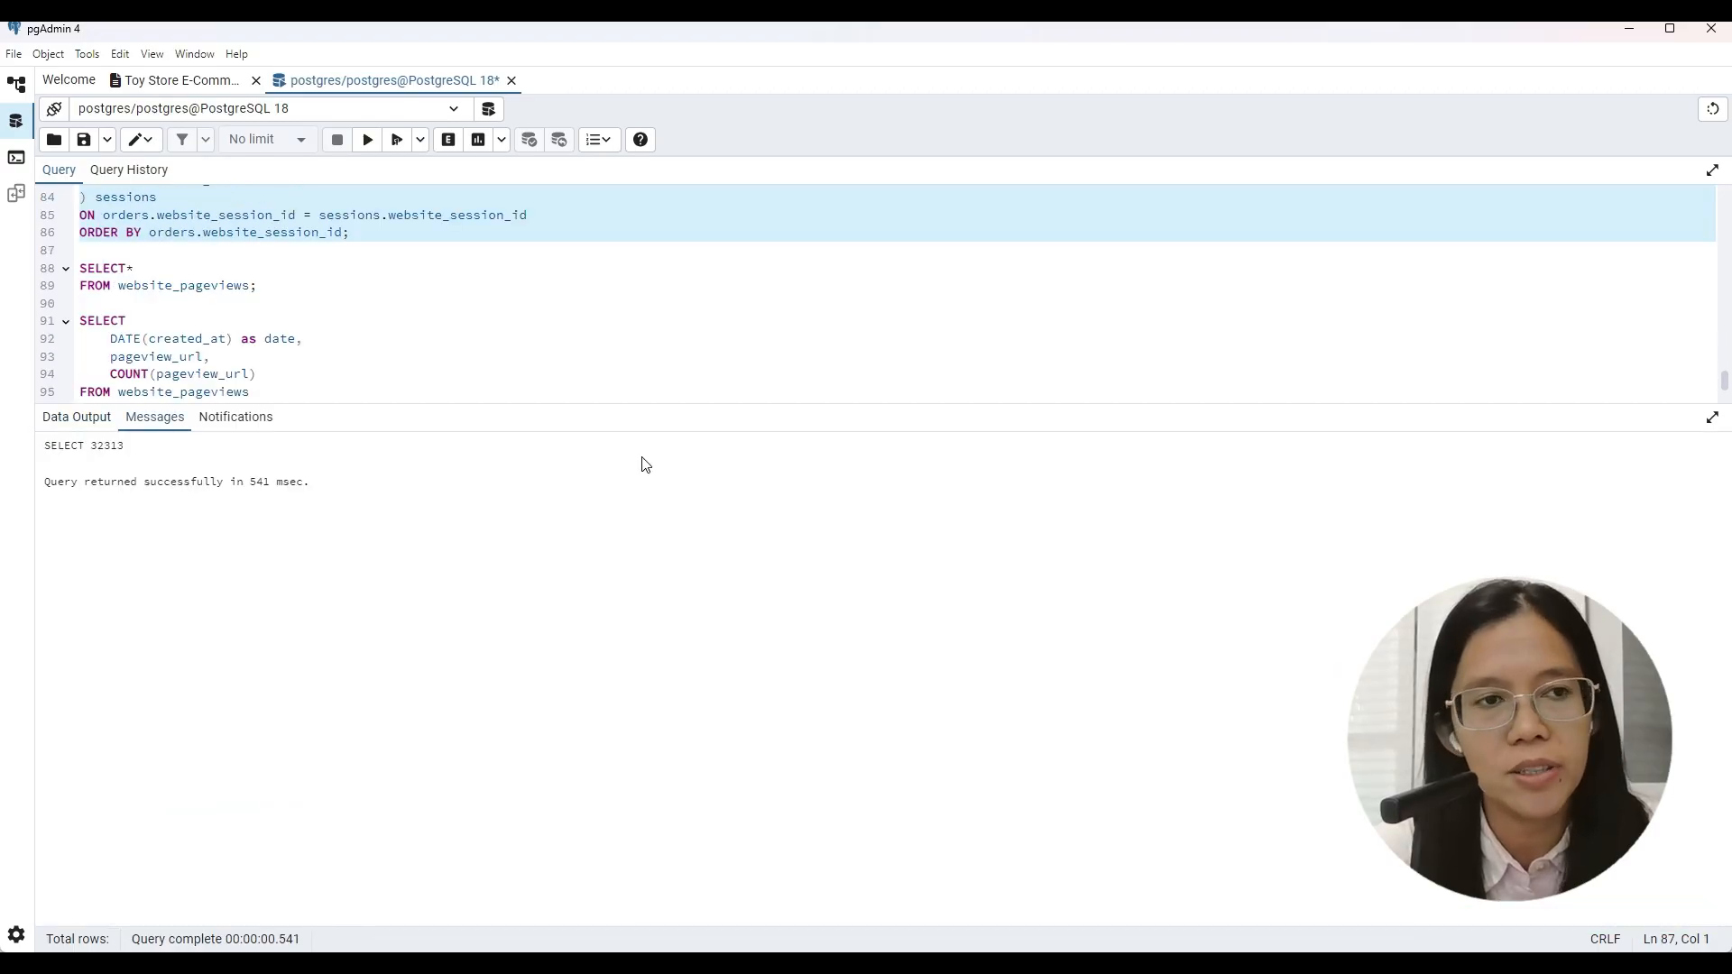
# Step: Refresh the tables of the public schema in the object tree to include marketing_campaign
pyautogui.click(17, 87)
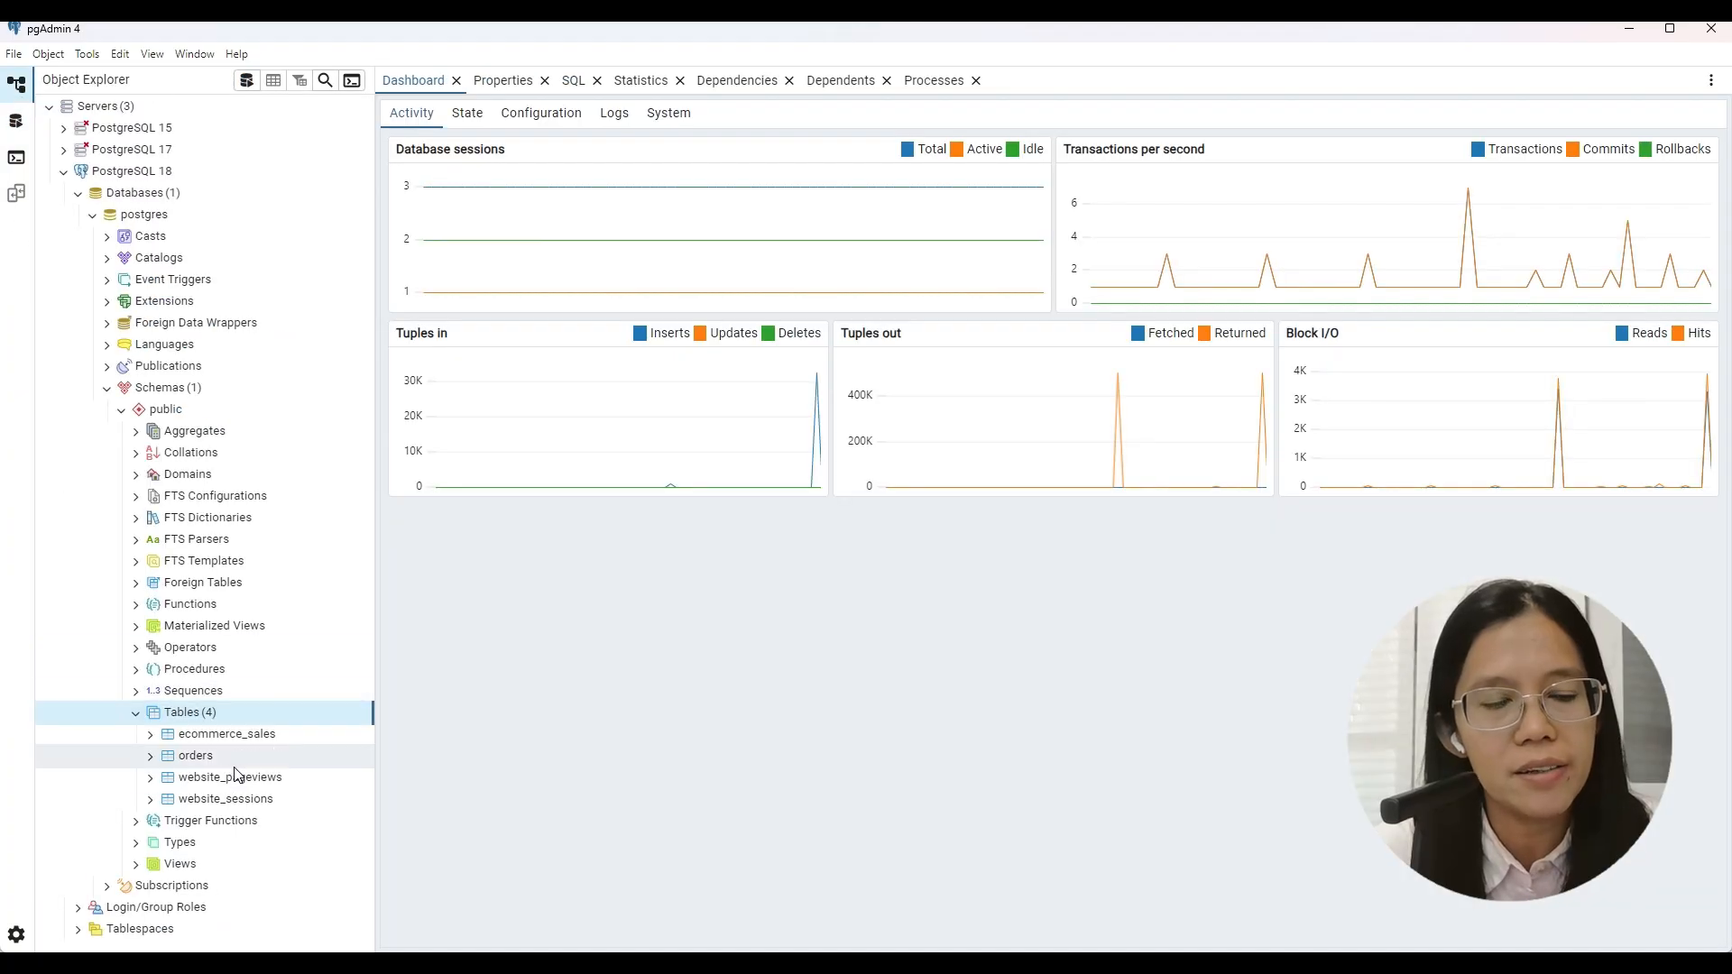
pyautogui.rightClick(225, 714)
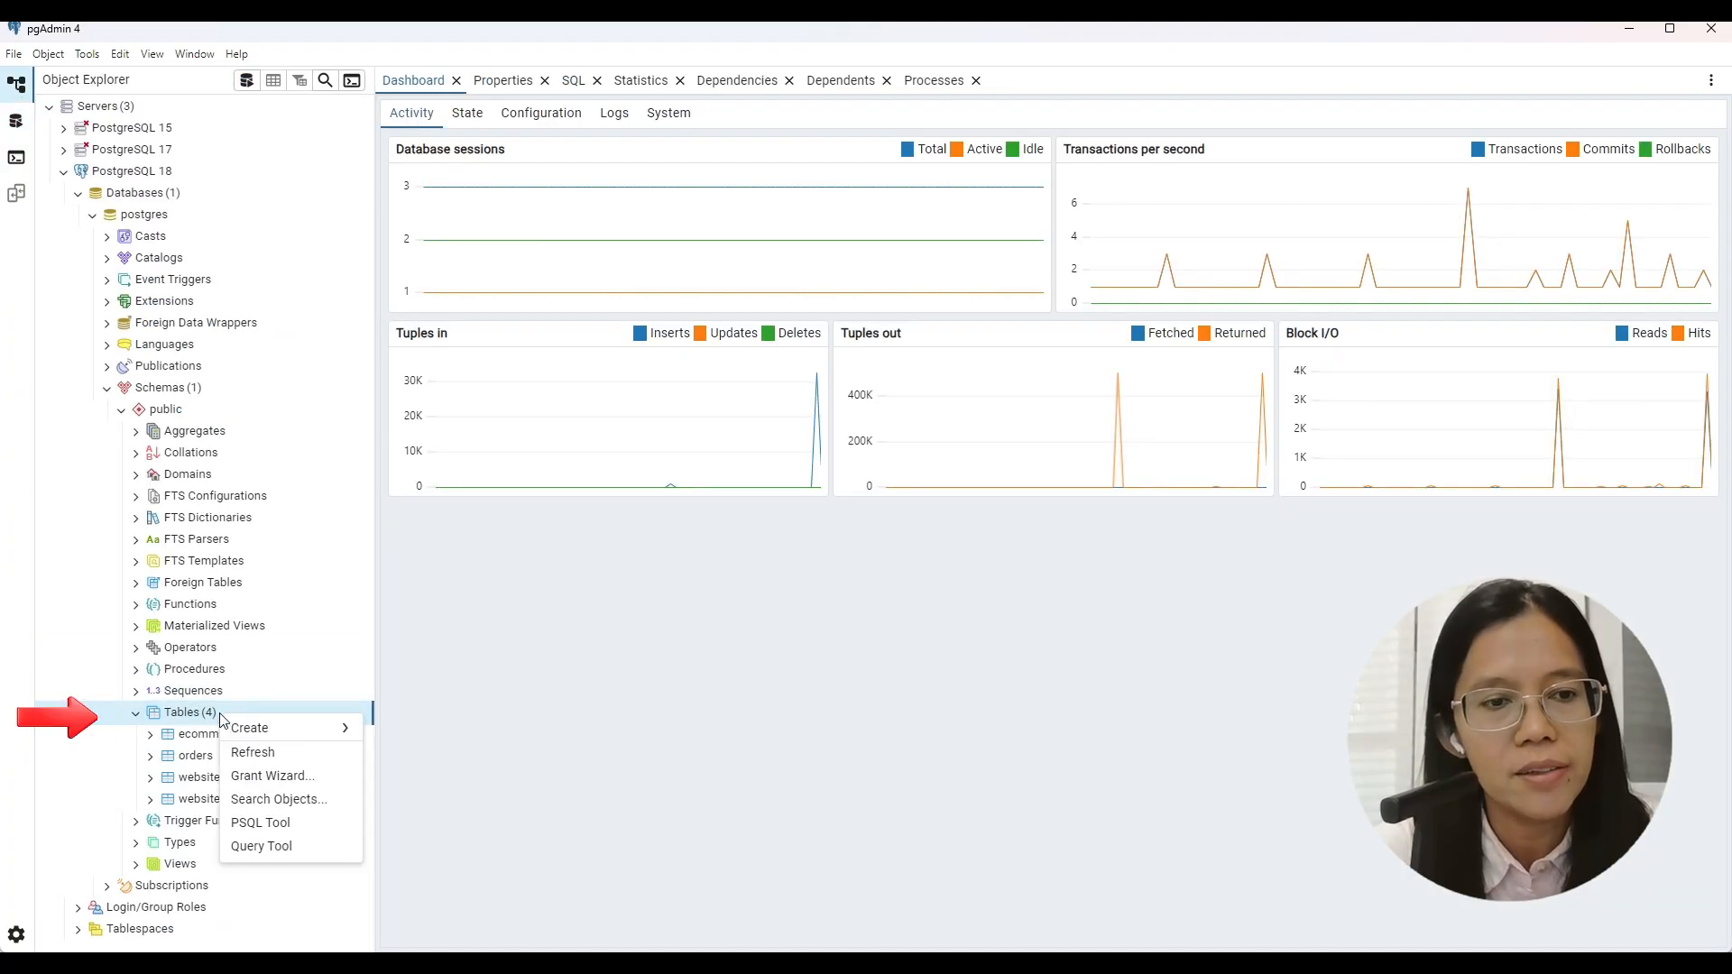
pyautogui.click(256, 755)
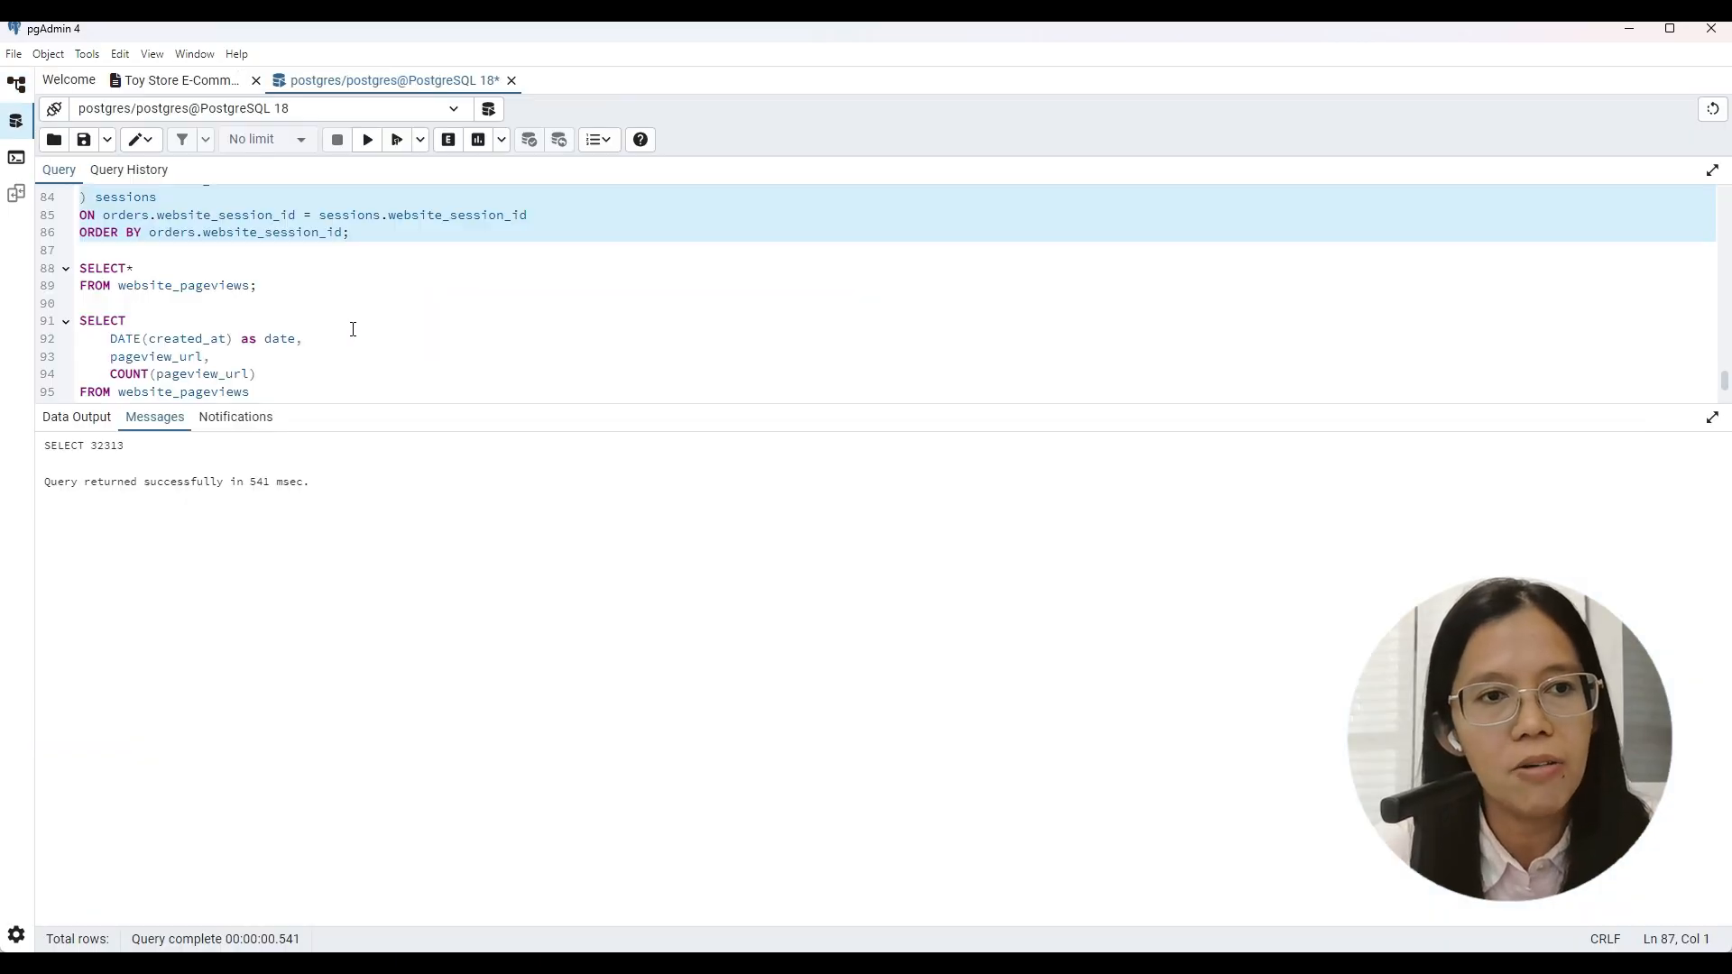
# Step: Add SELECT* FROM marketing_campaign below its CREATE TABLE query and run it to view the table's contents
pyautogui.click(461, 242)
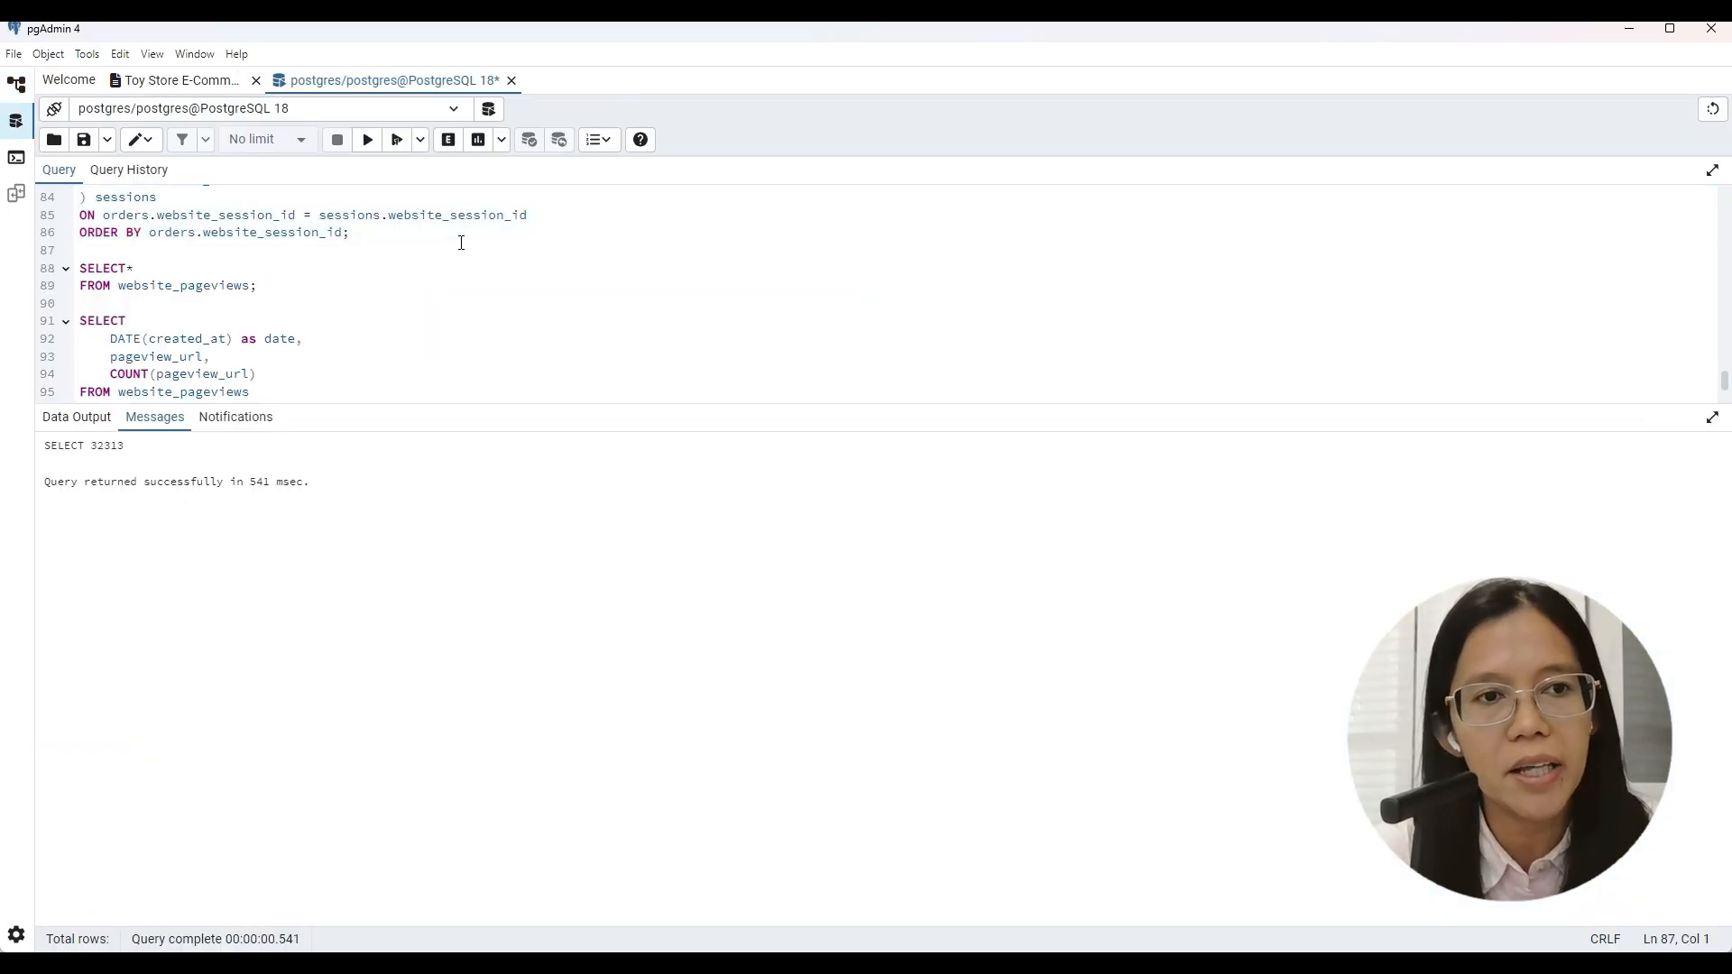
pyautogui.press('Return')
pyautogui.press('Return')
pyautogui.press('Return')
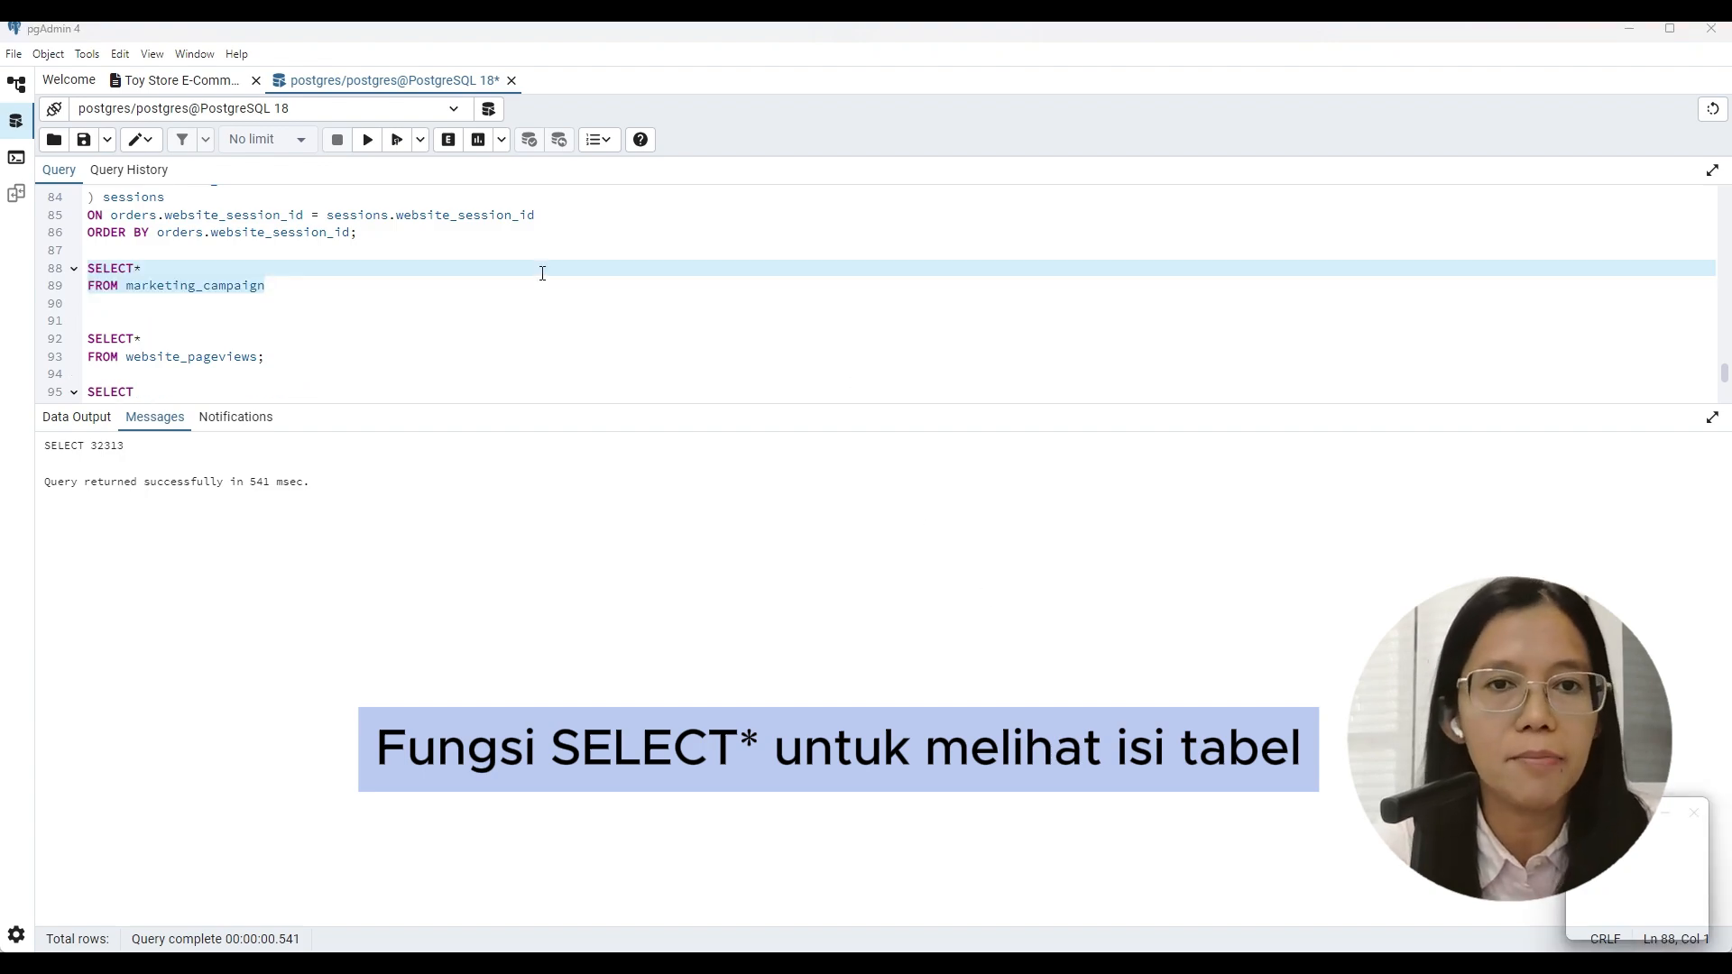
pyautogui.click(367, 139)
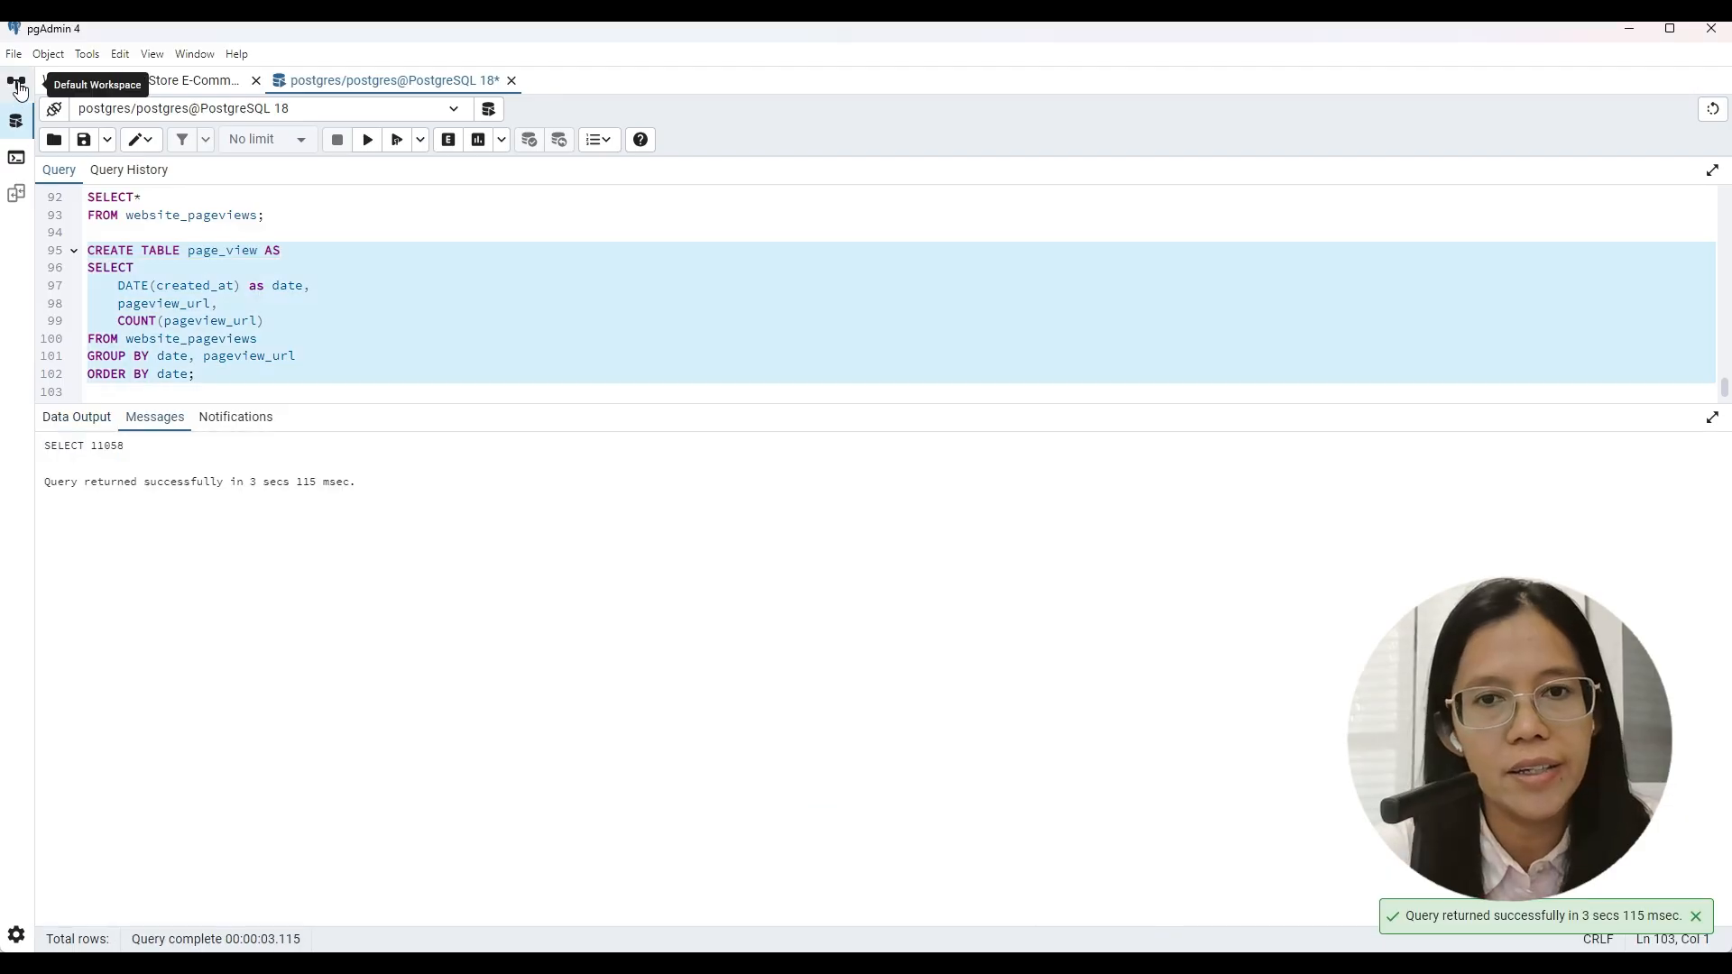
# Step: Refresh the tables of the public schema in the object tree to include page_view
pyautogui.click(18, 87)
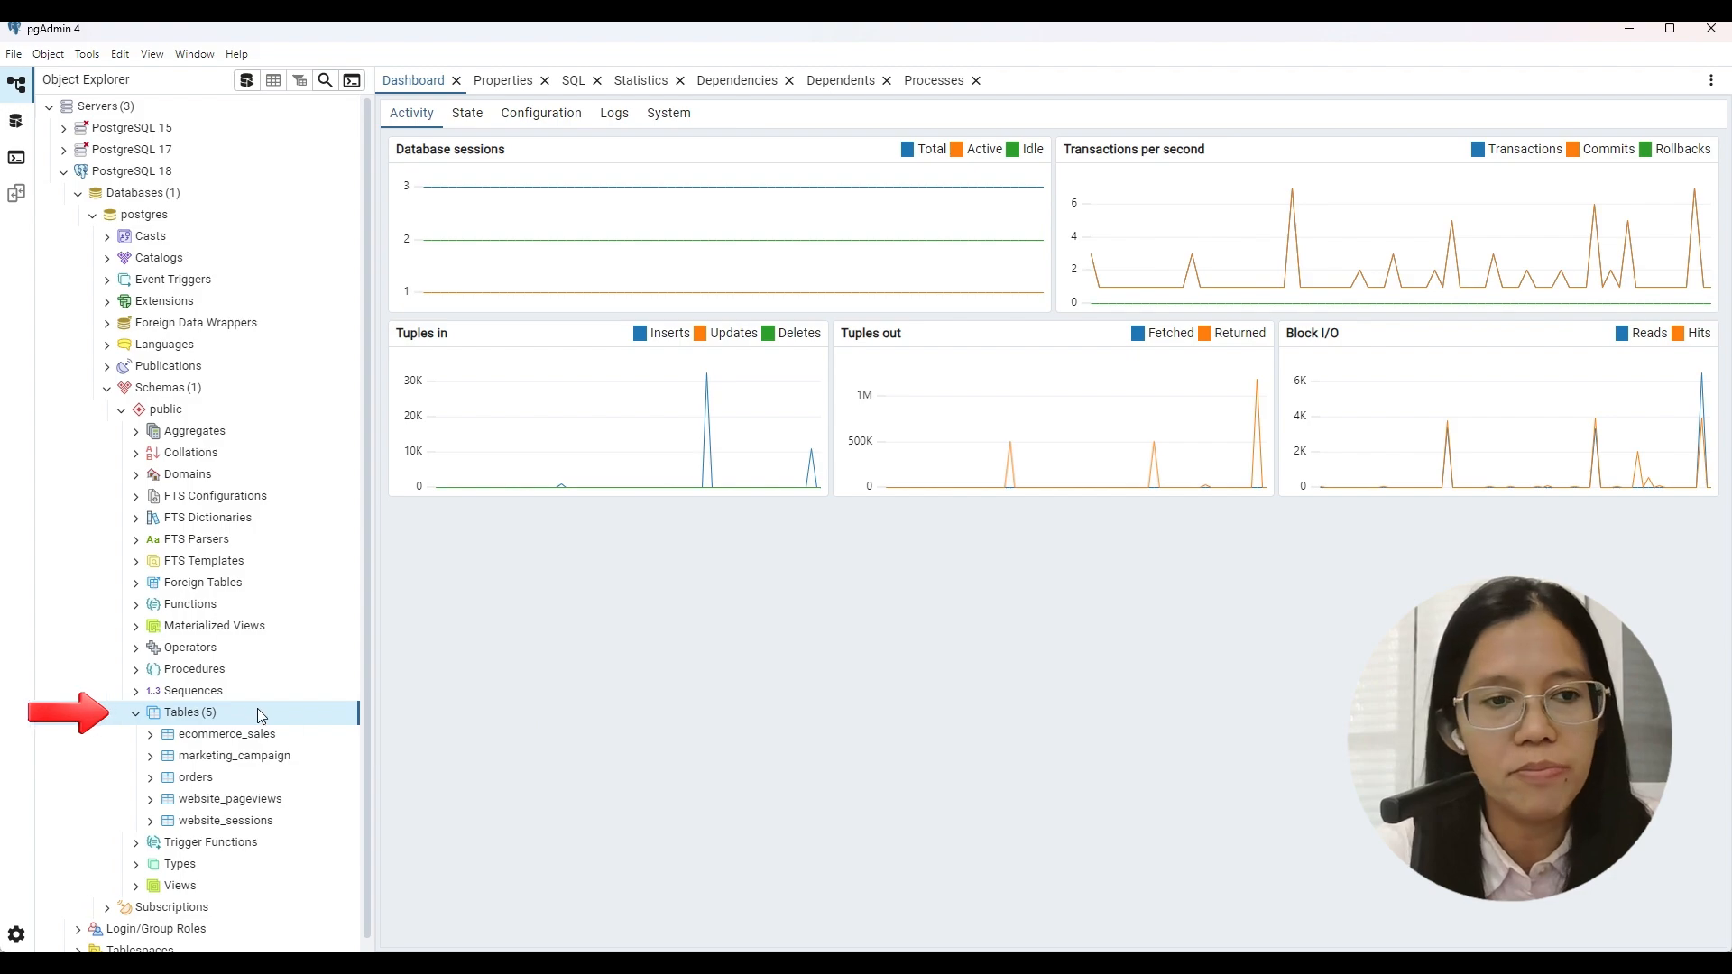
pyautogui.rightClick(180, 713)
pyautogui.click(208, 753)
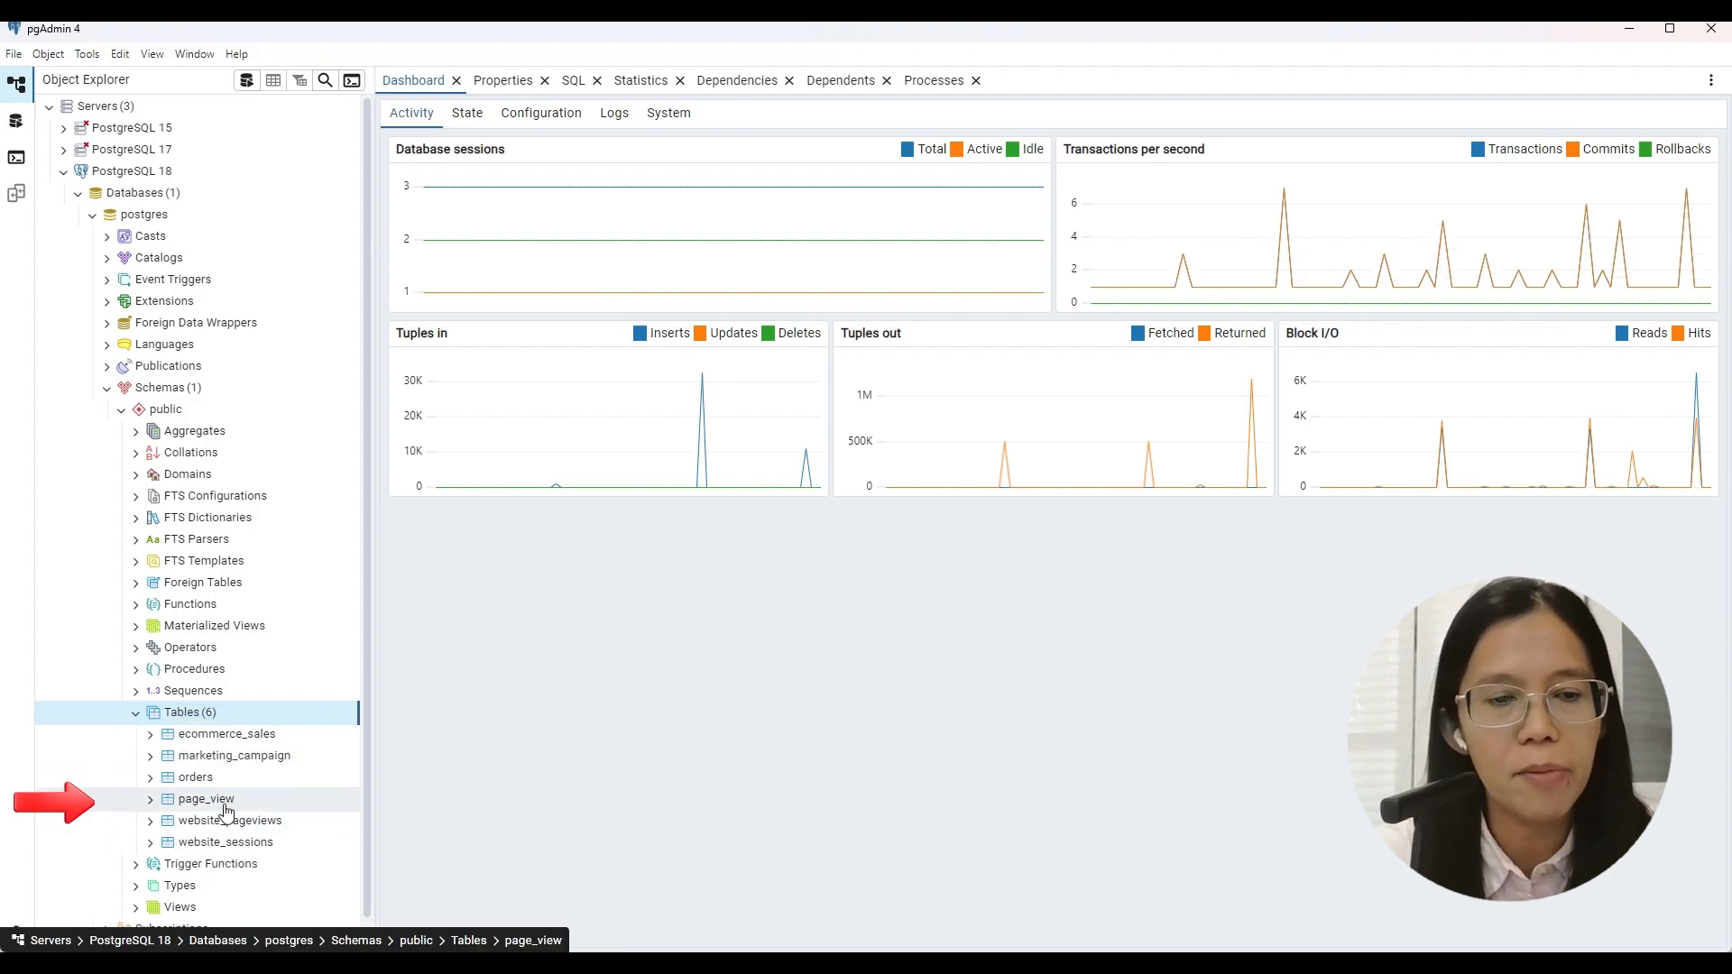
# Step: Return to the SQL query and insert a new line after the CREATE TABLE page_view statement
pyautogui.click(15, 120)
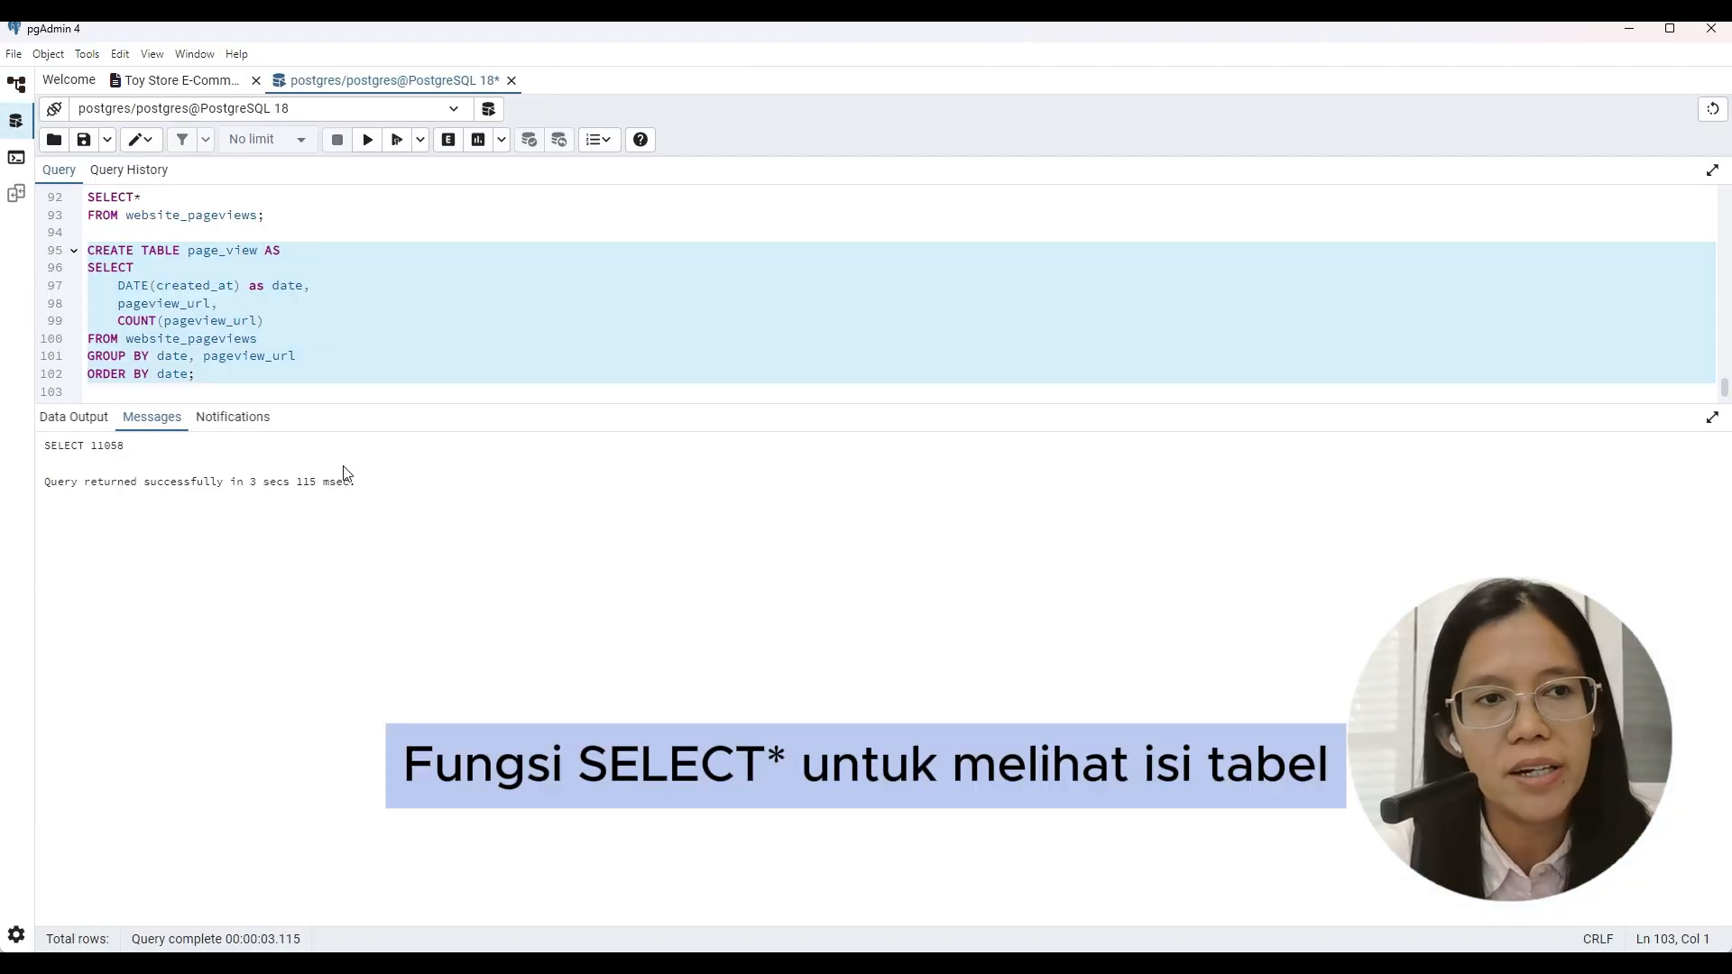
pyautogui.click(359, 372)
pyautogui.press('Return')
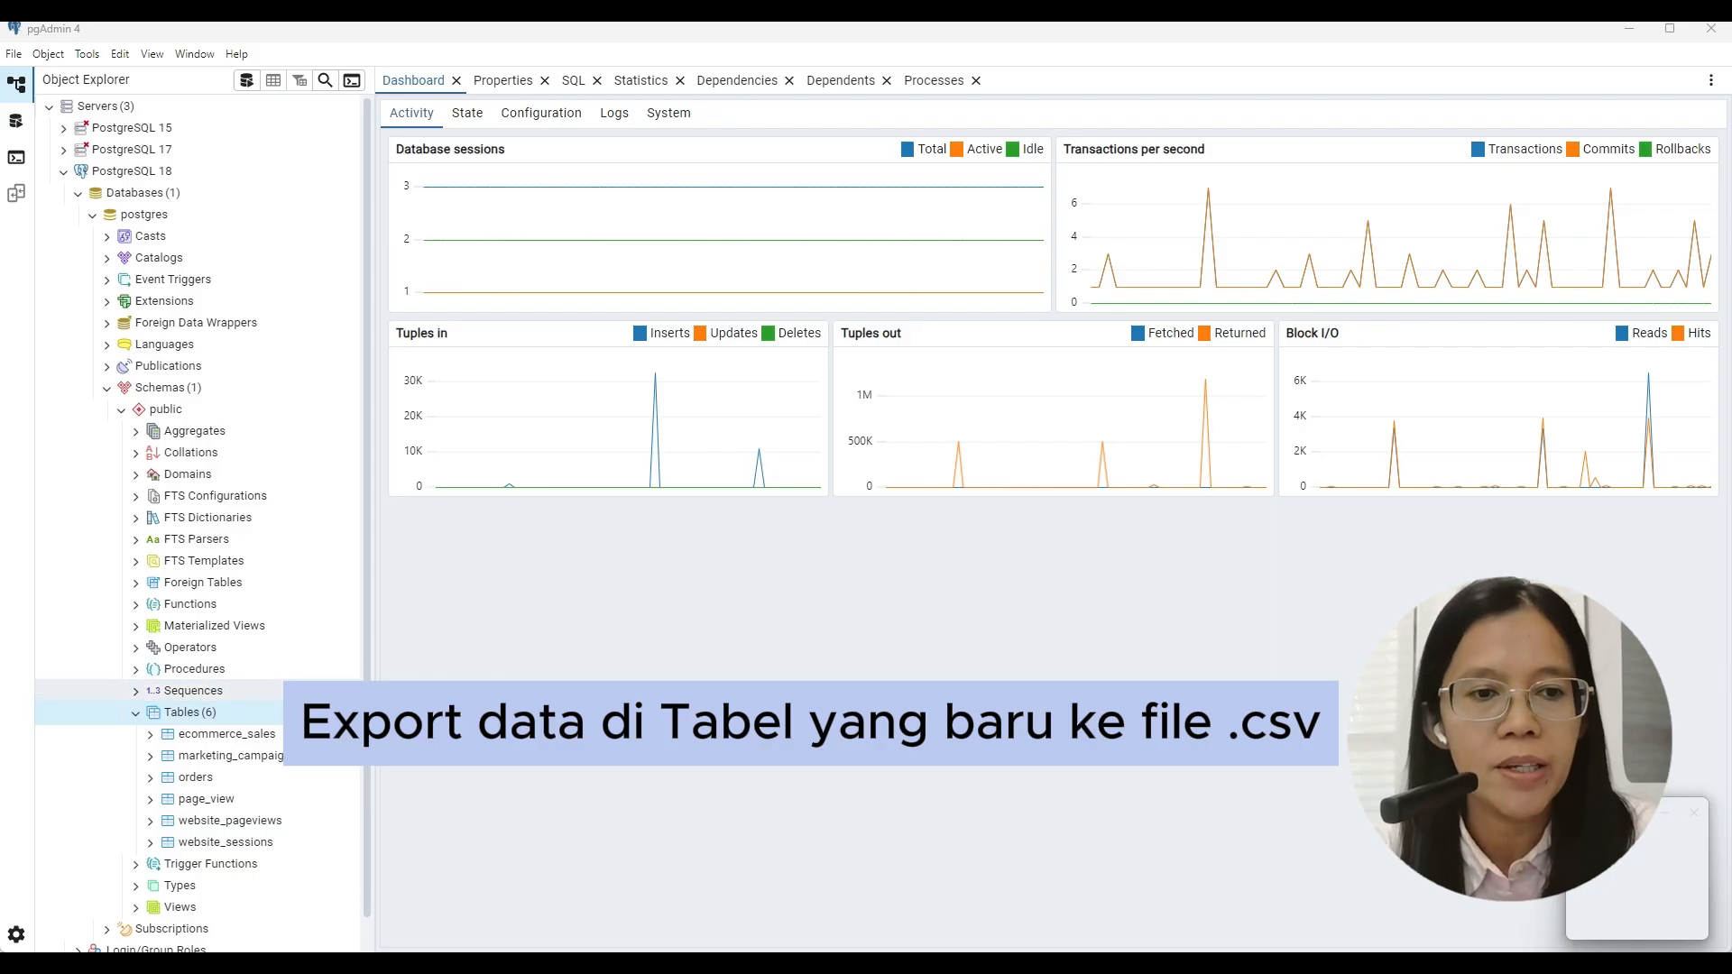
# Step: Export the ecommerce_sales table as a CSV file named ecommerce_sales in the Extracted data 2 folder
pyautogui.click(273, 741)
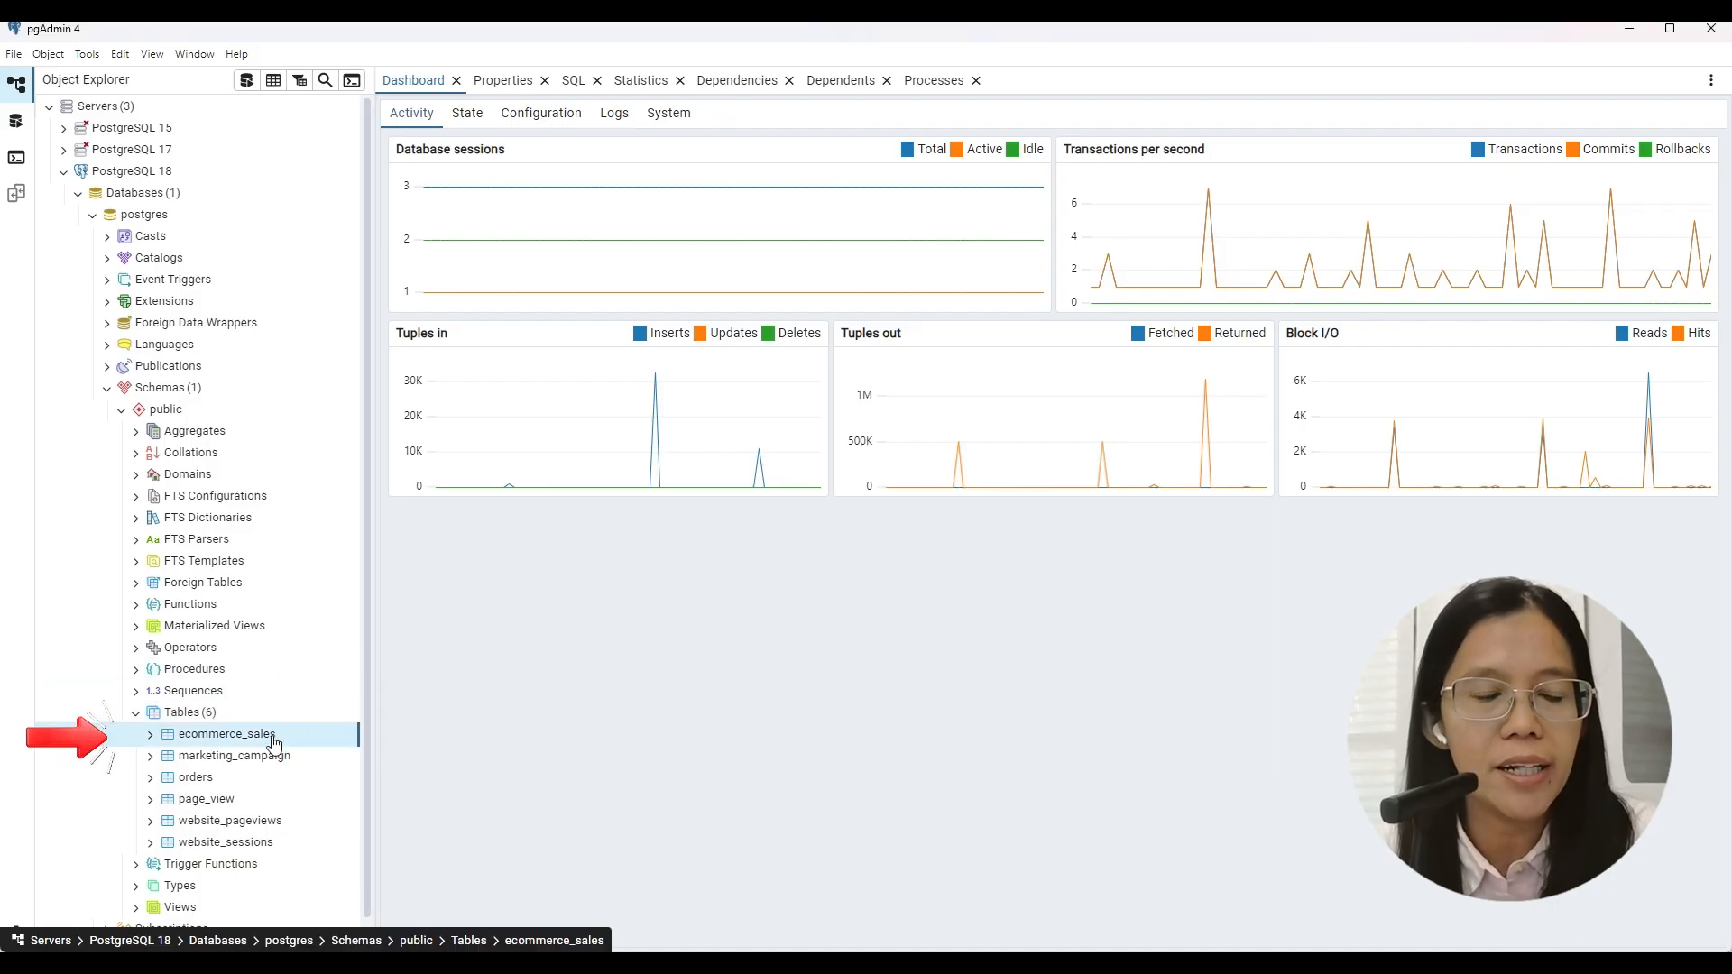
pyautogui.rightClick(273, 741)
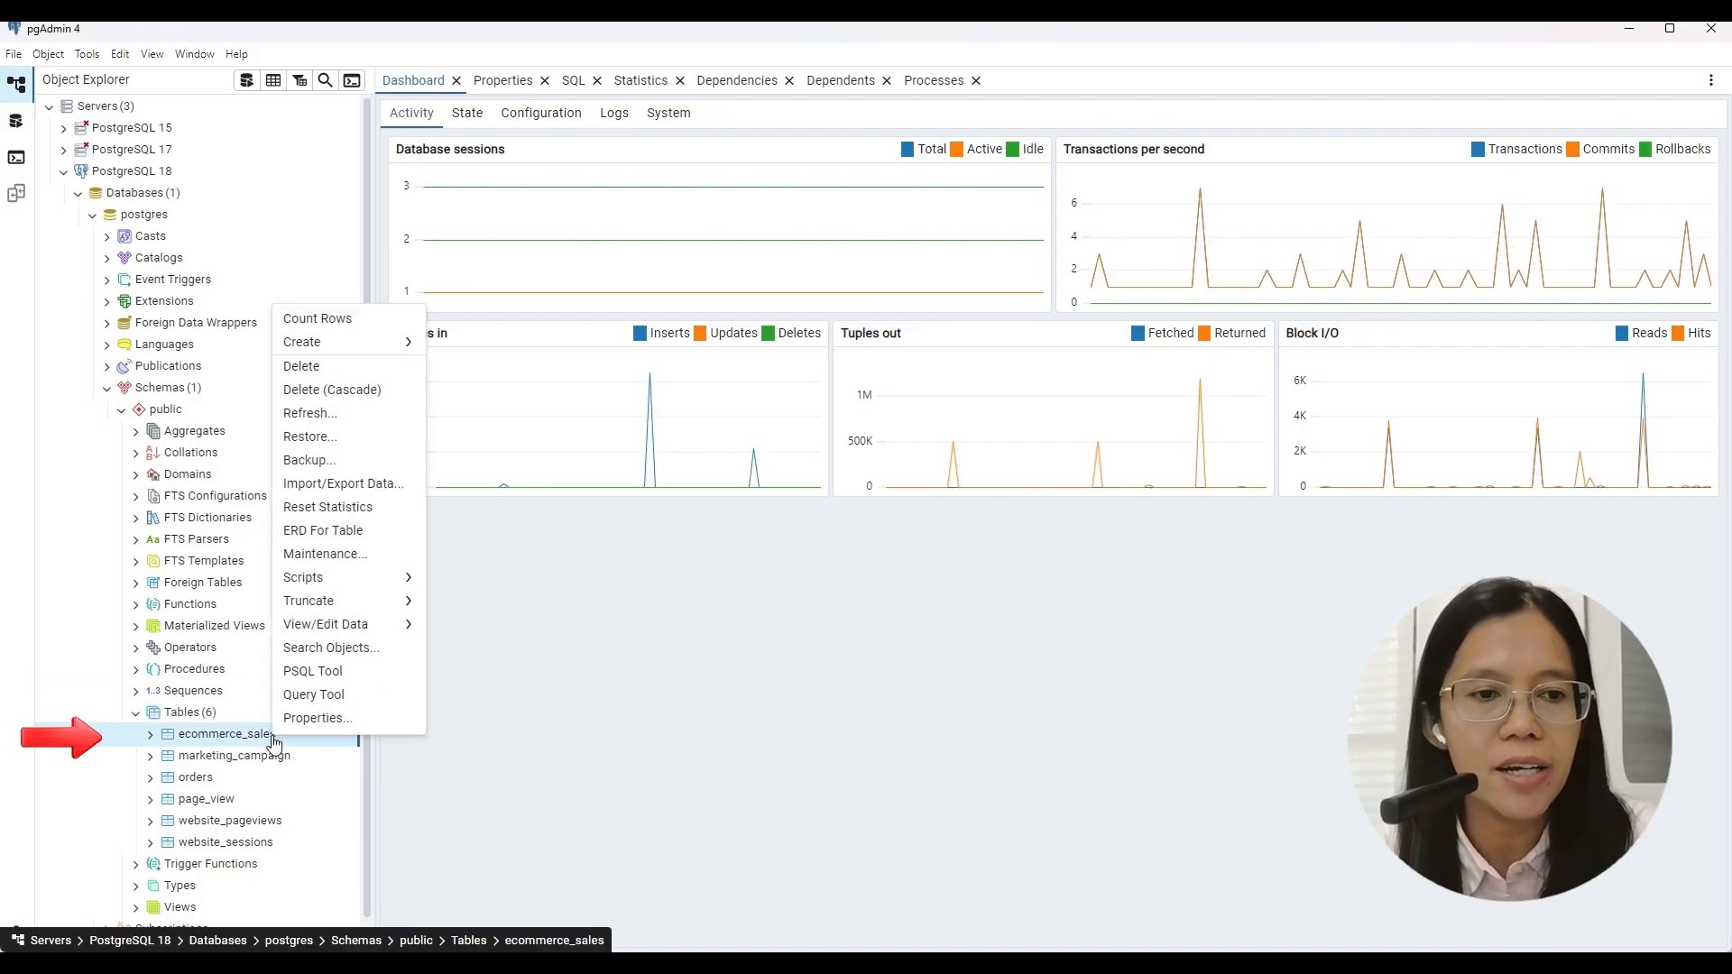
pyautogui.click(379, 488)
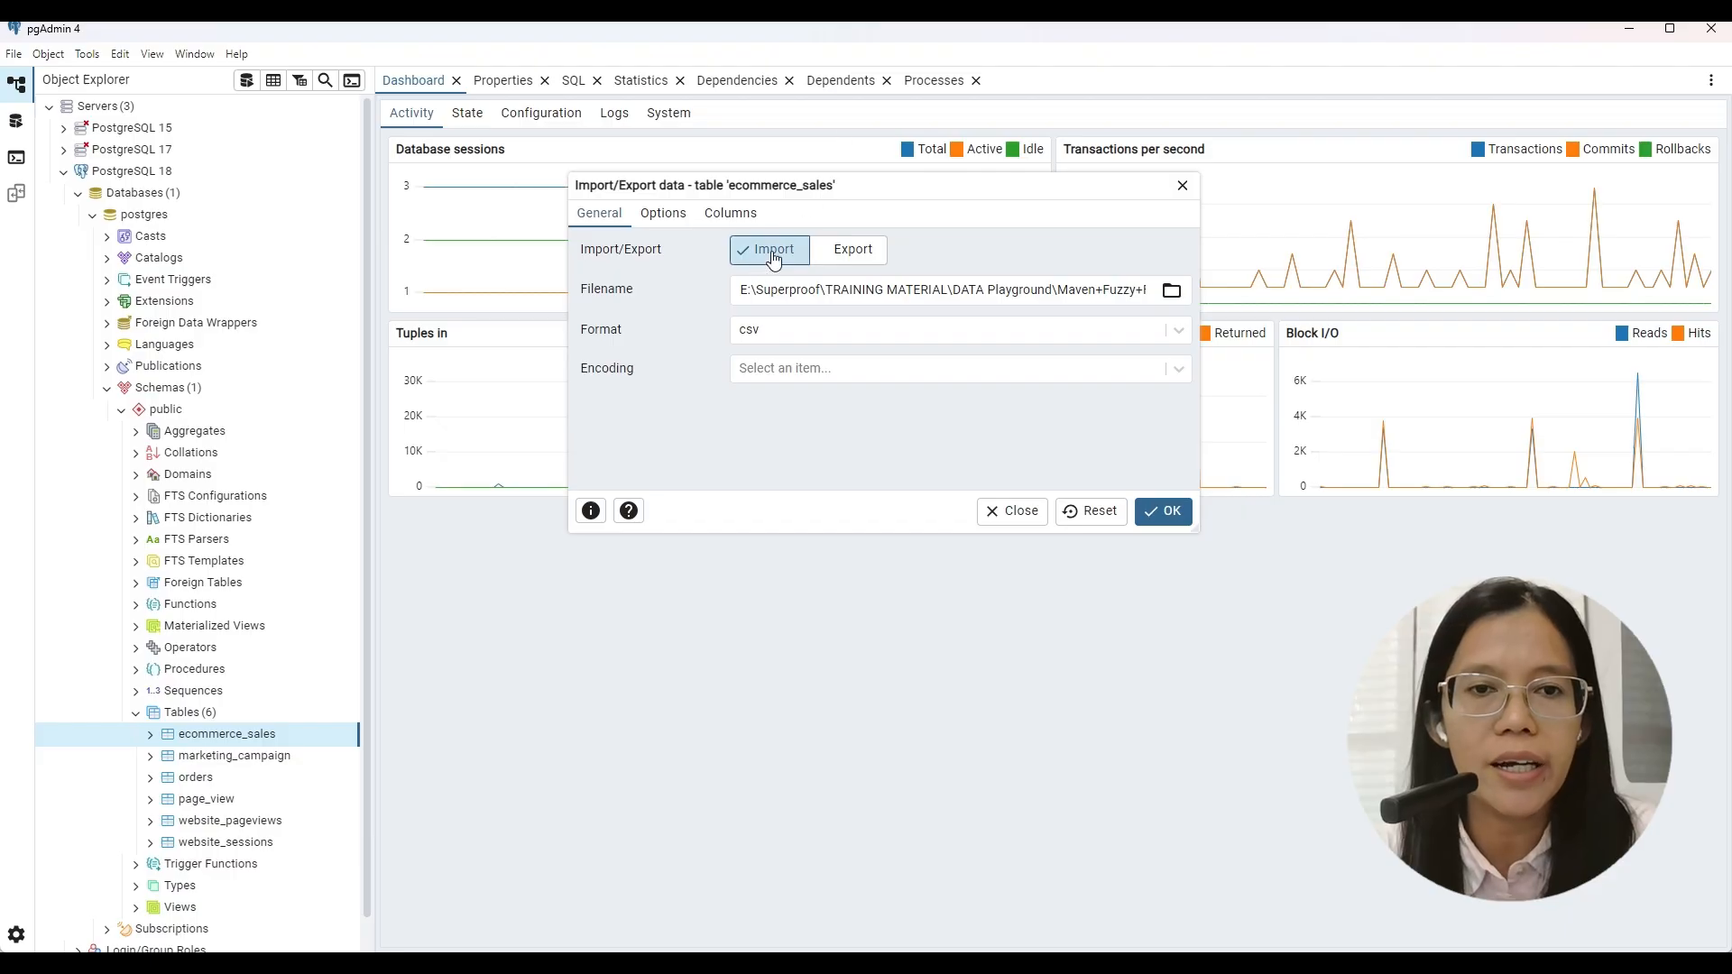
pyautogui.click(828, 259)
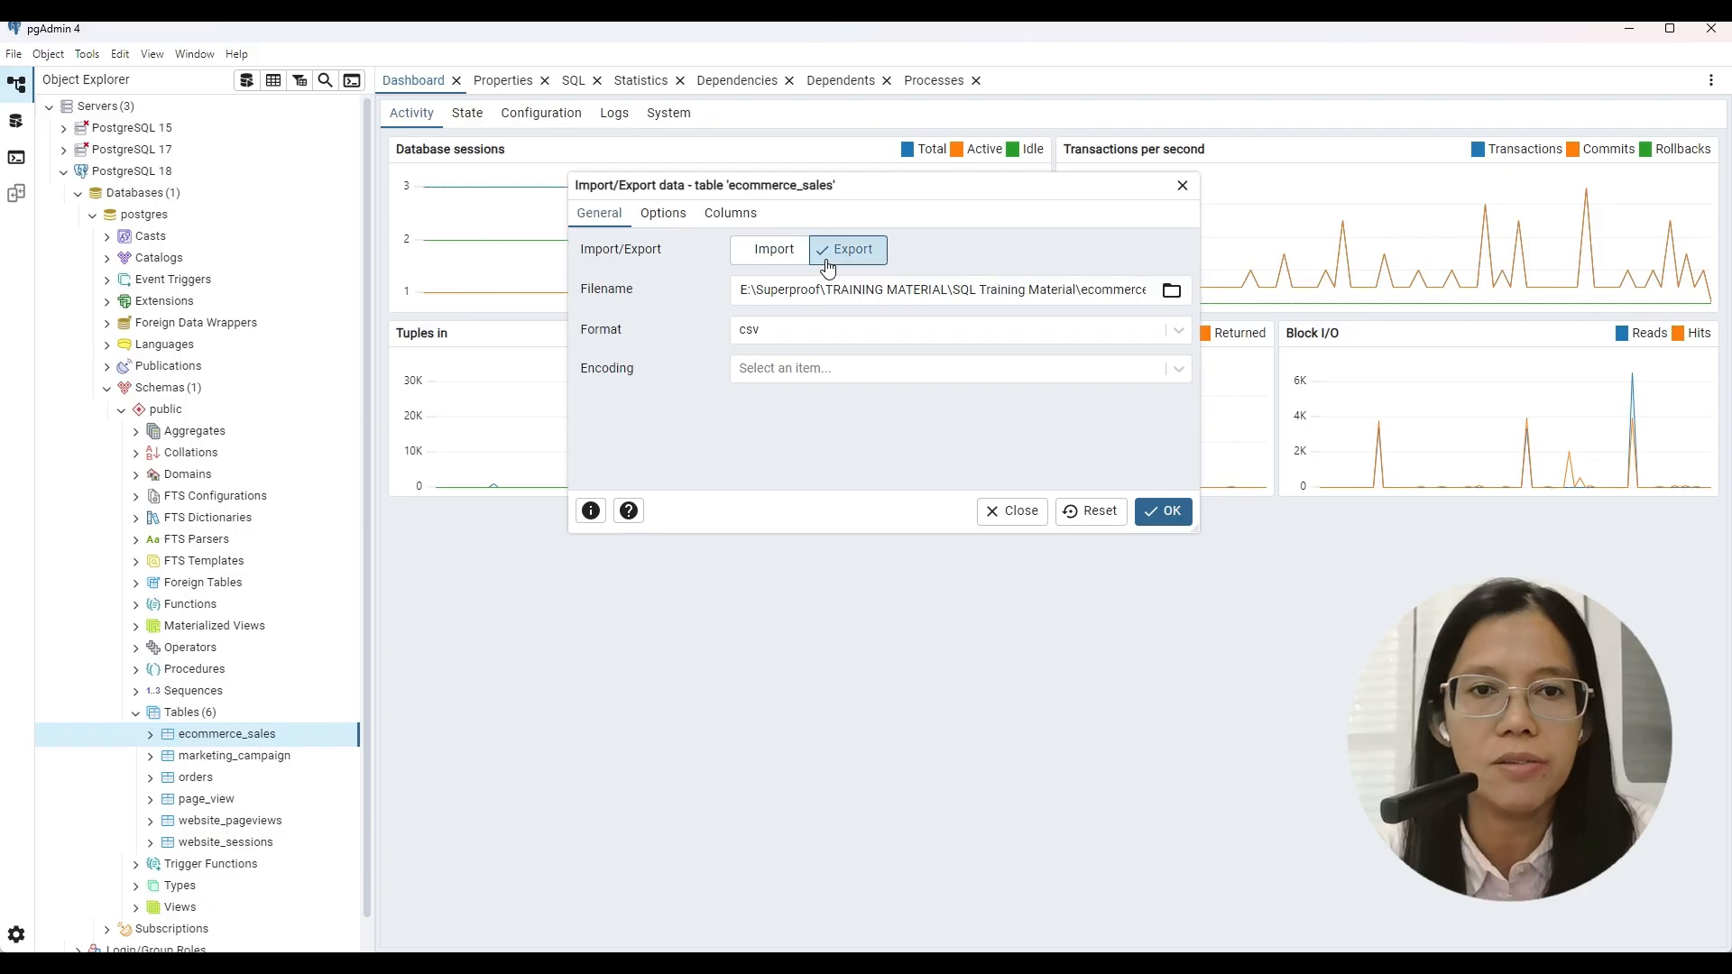
pyautogui.click(1170, 298)
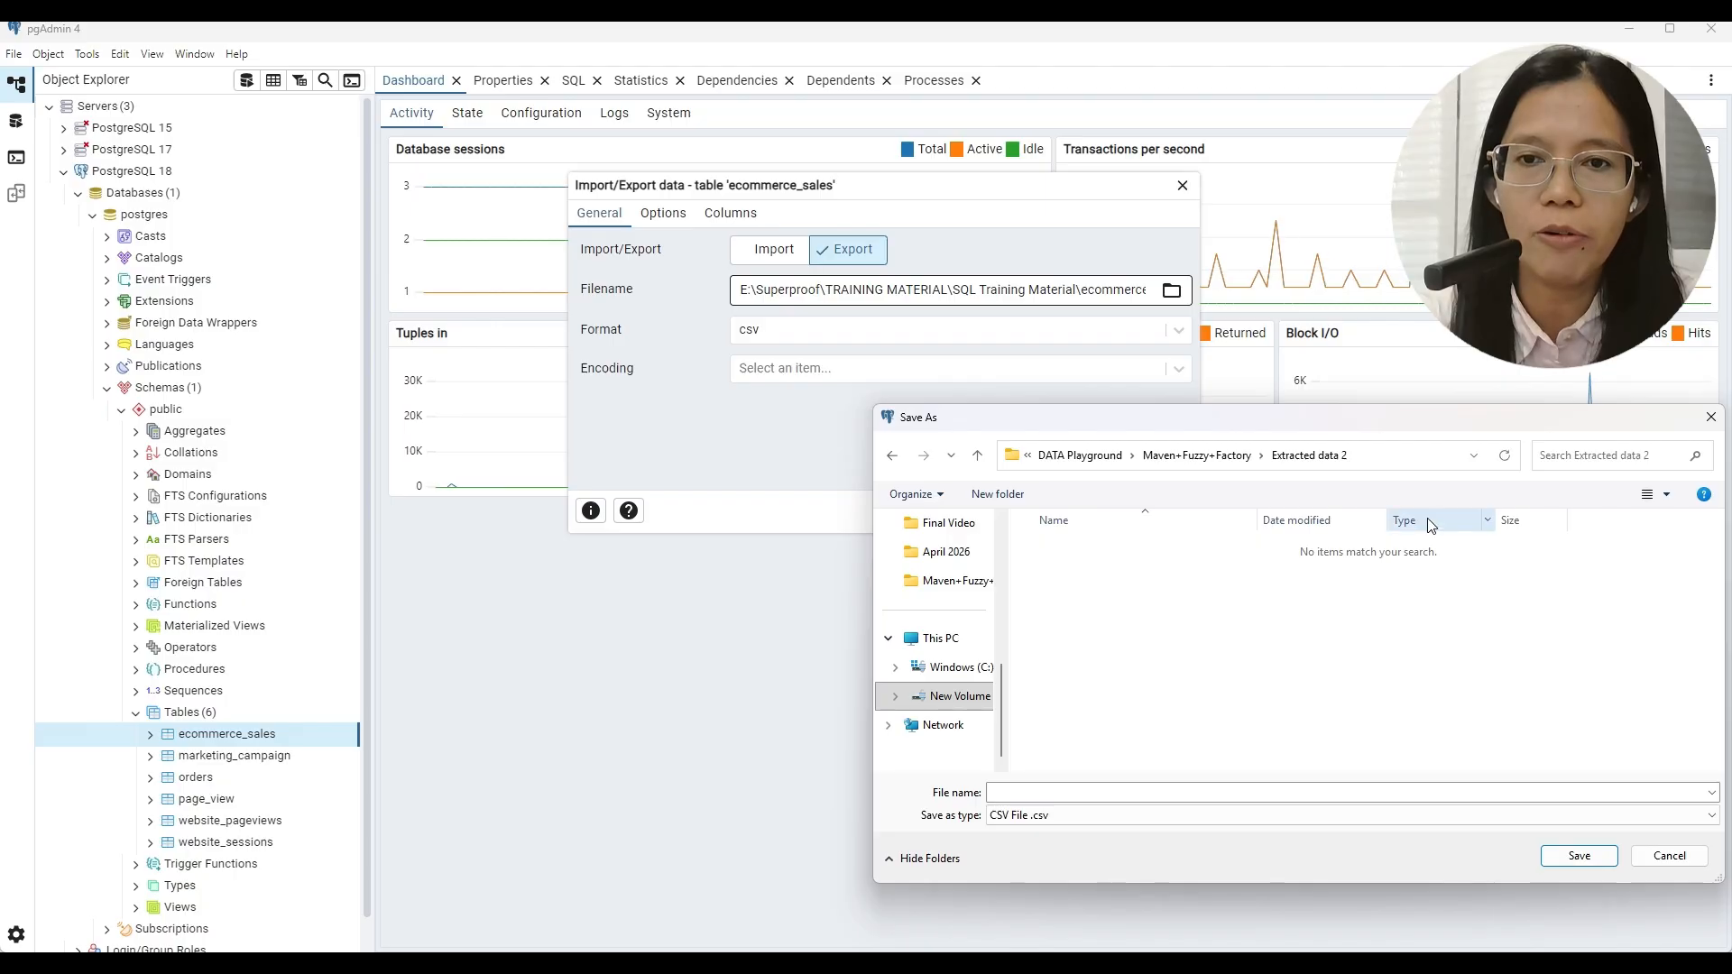
pyautogui.write('ecommerce_sales')
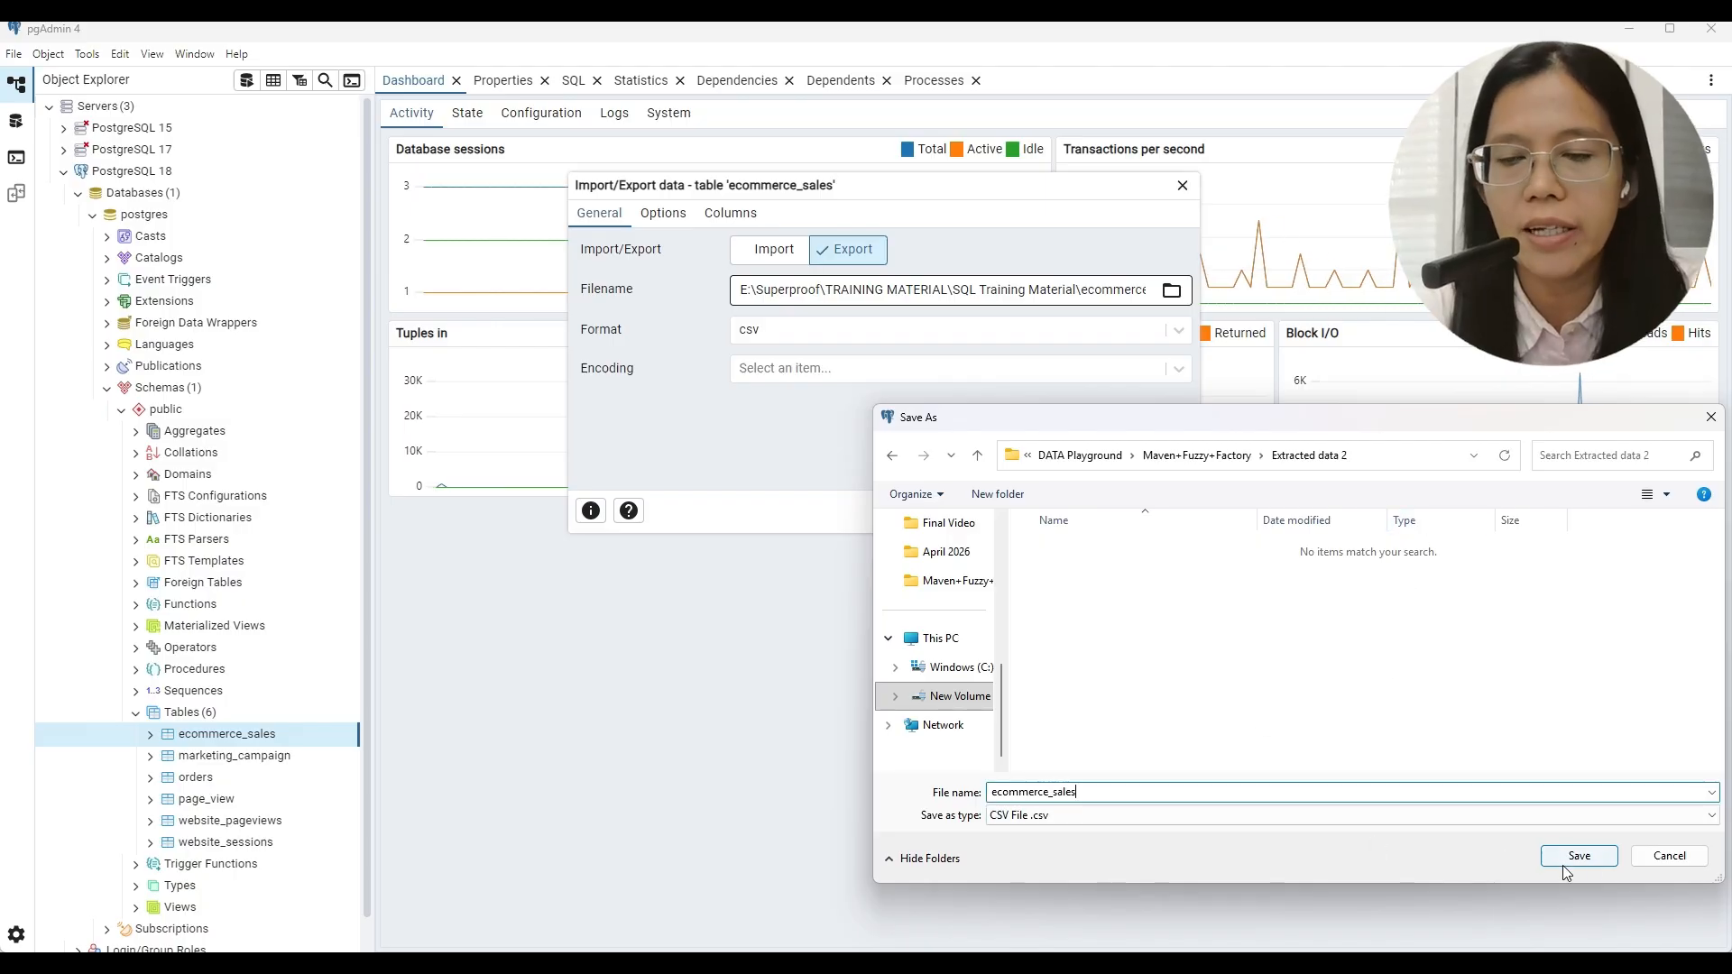
pyautogui.click(1600, 866)
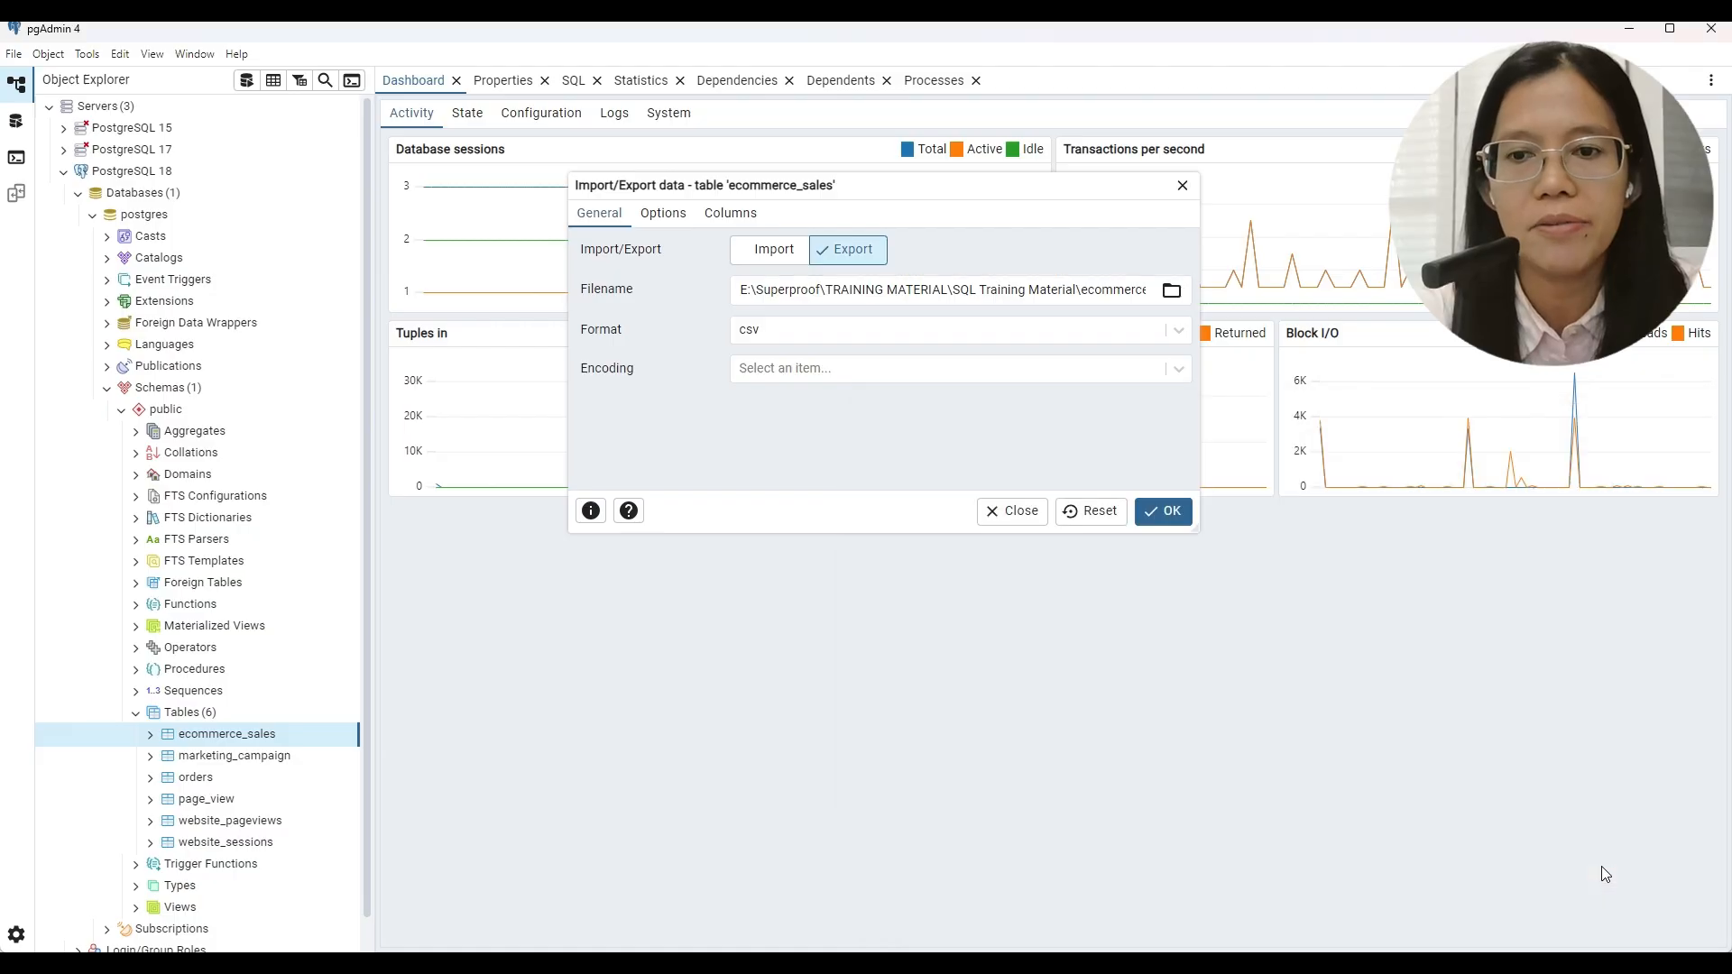
pyautogui.click(1160, 507)
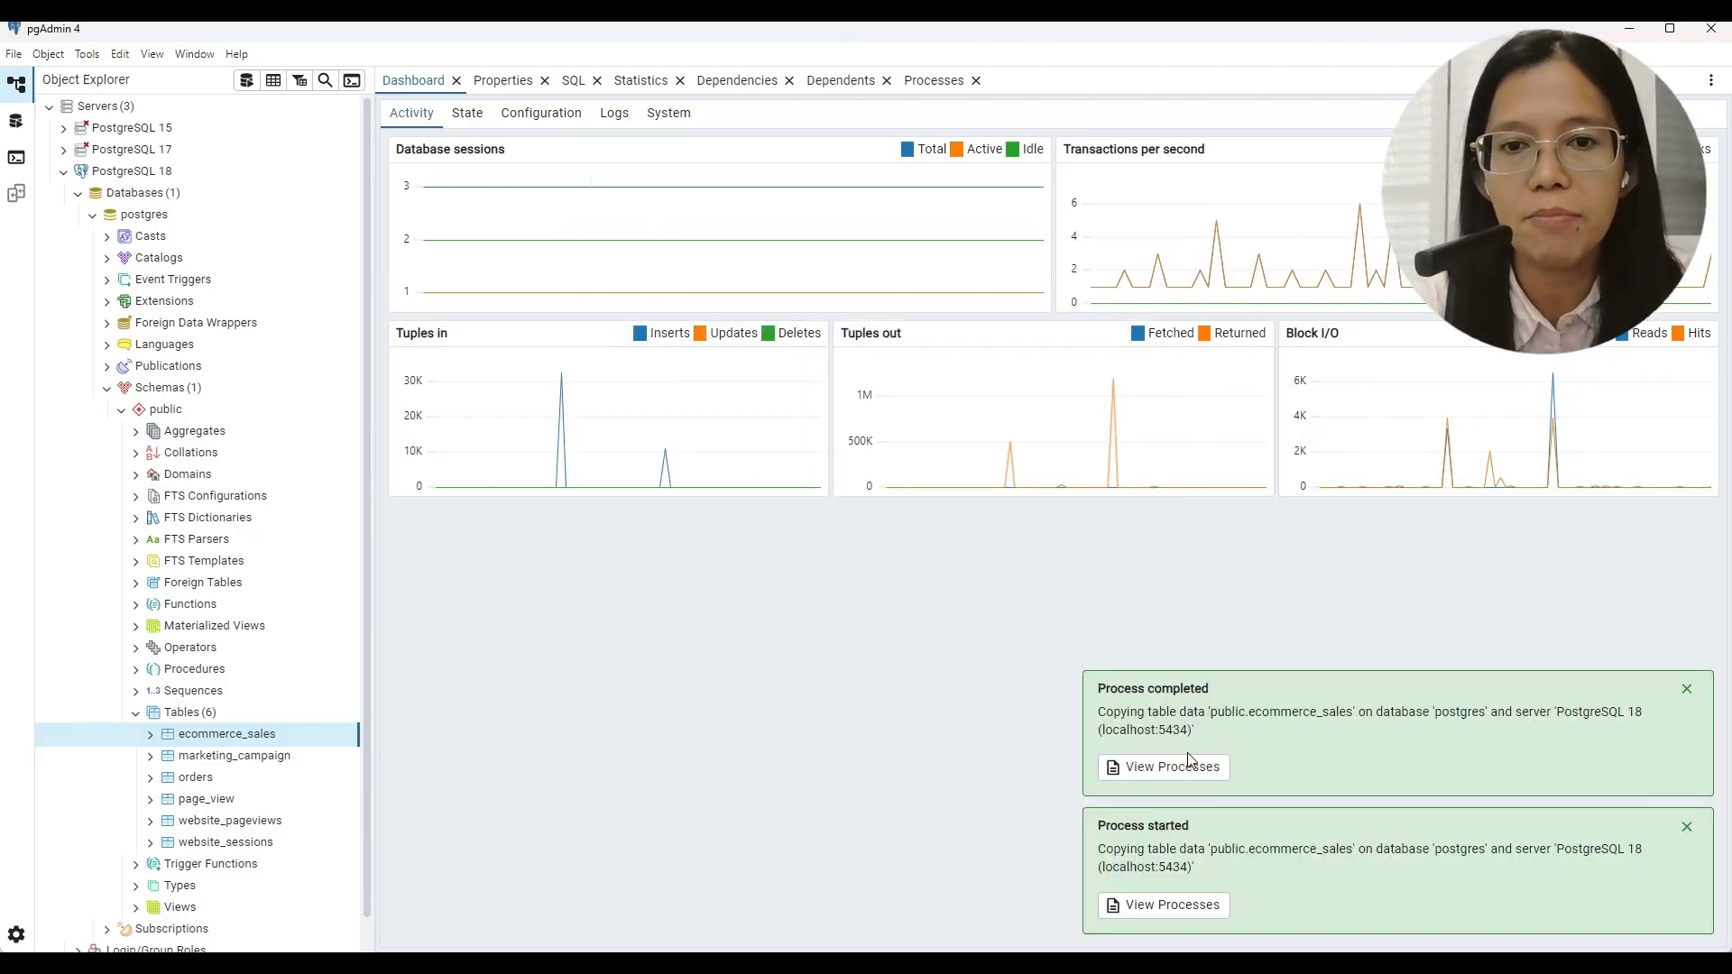